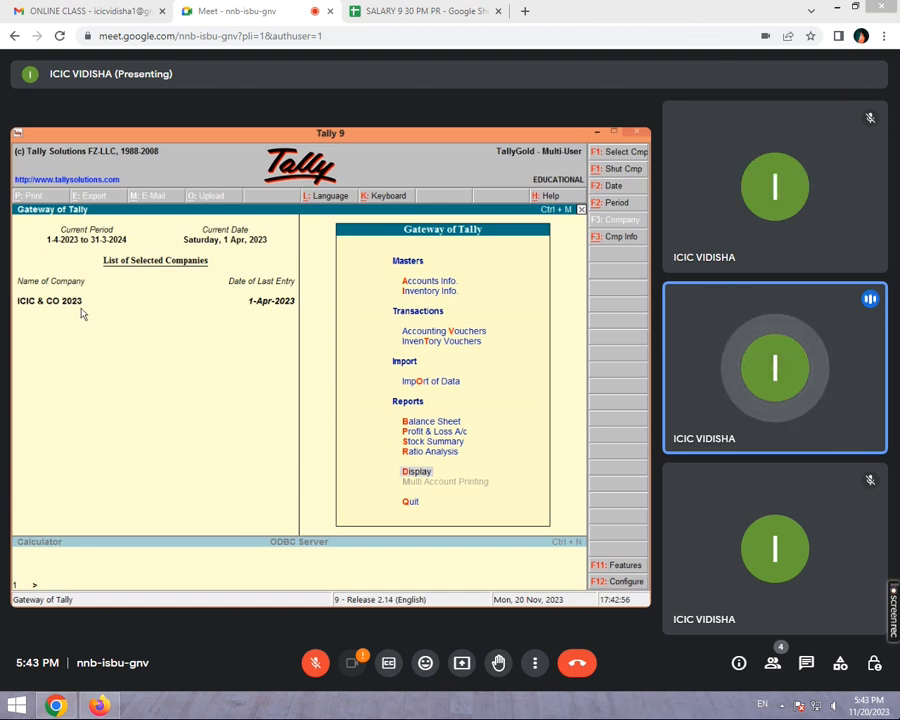
key(Return)
key(Escape)
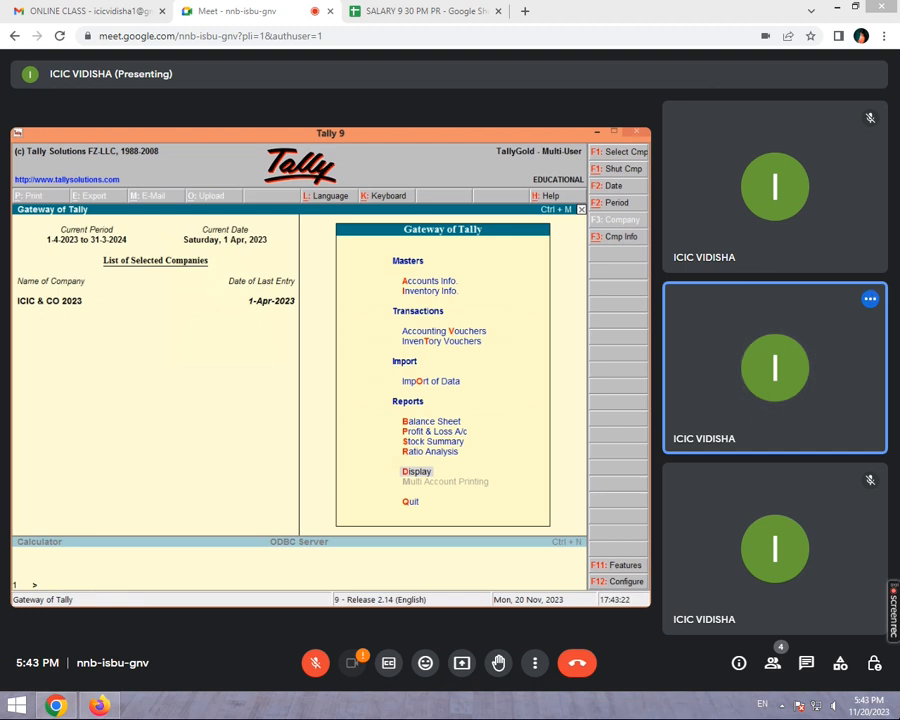
Step: Open the creation form for a new single ledger in the company's accounts information
key(a)
key(l)
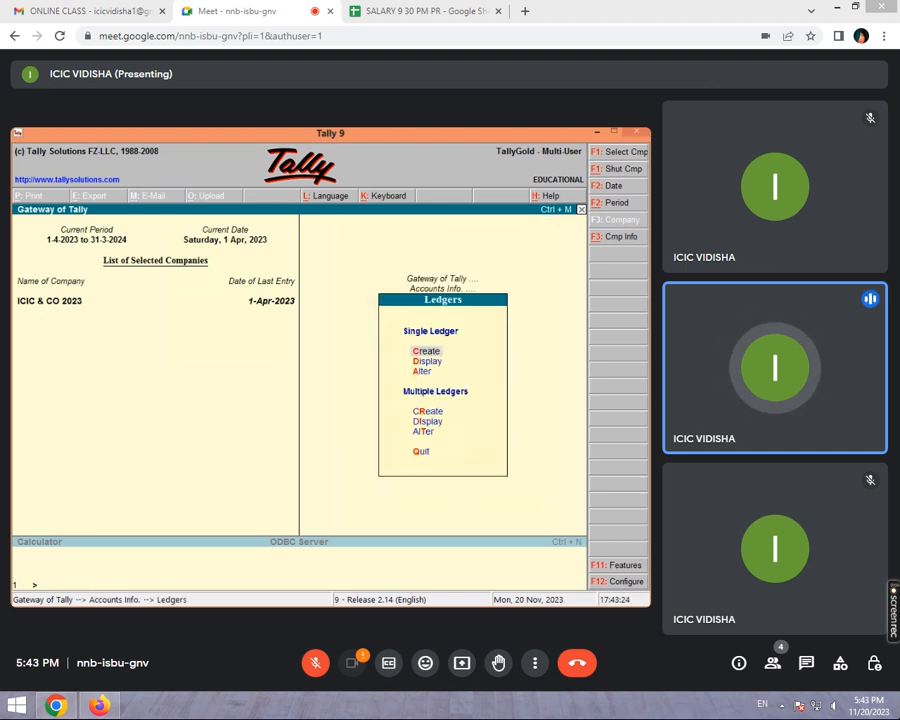
key(c)
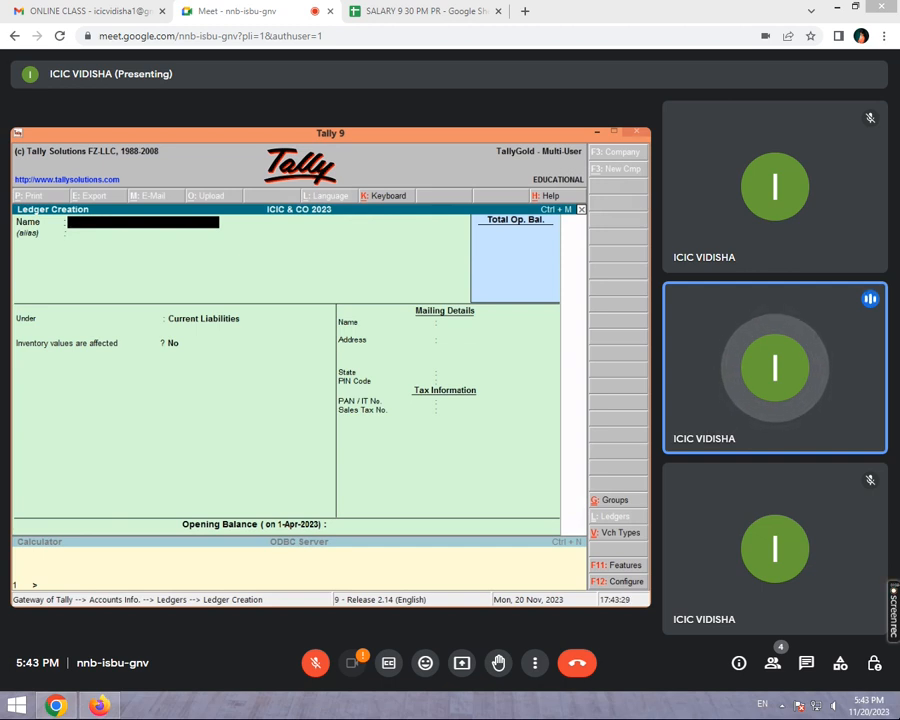
text(B)
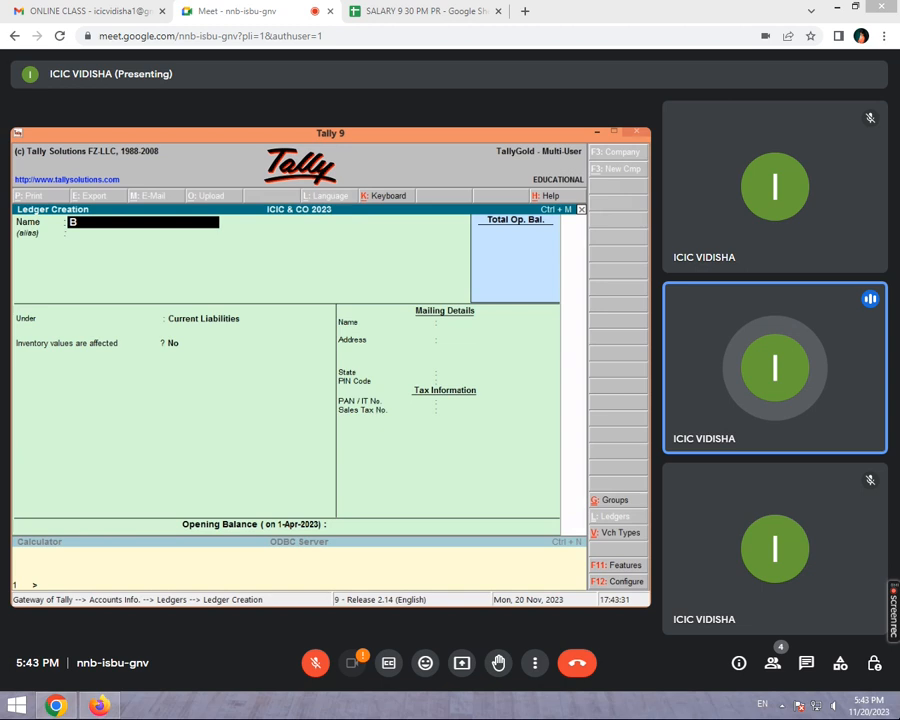
text(ANK LO)
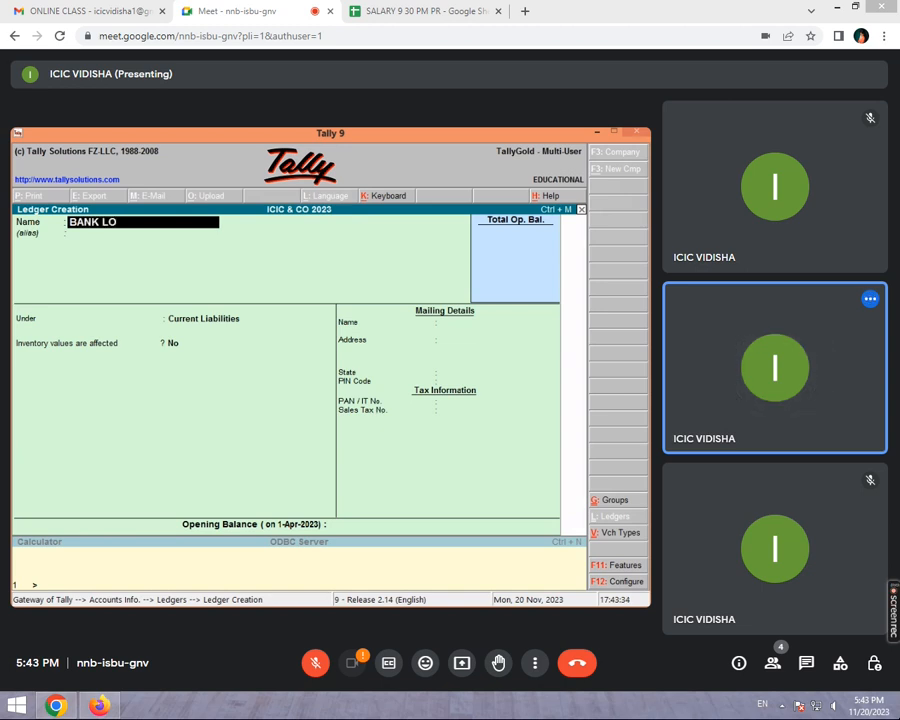
text(AN)
key(BackSpace)
key(BackSpace)
key(BackSpace)
key(BackSpace)
key(BackSpace)
key(BackSpace)
key(BackSpace)
key(BackSpace)
key(BackSpace)
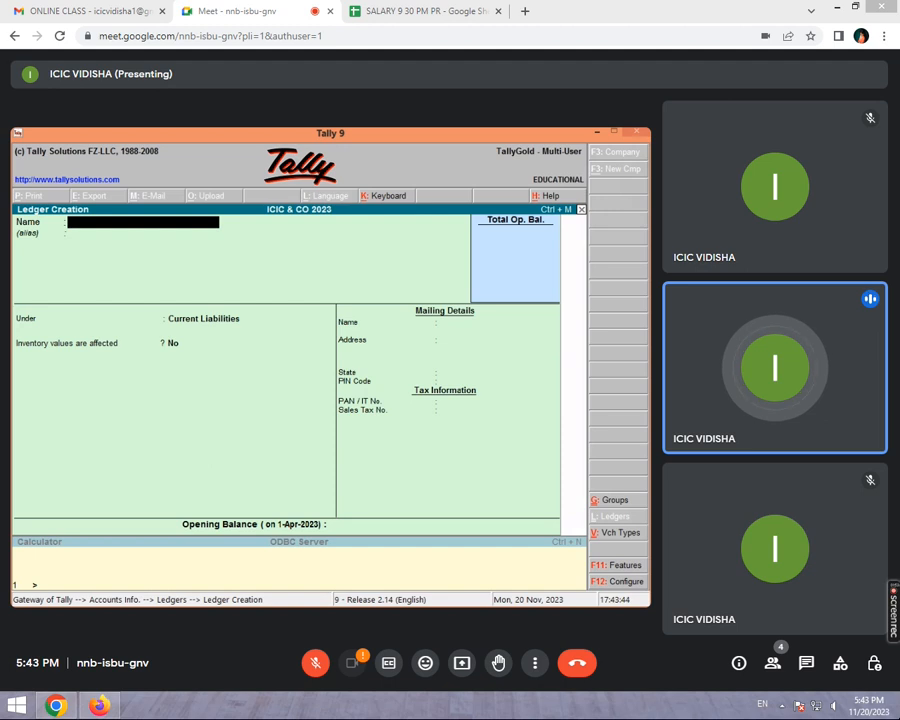
Step: Name the new ledger SBI BANK LOAN A/C and leave its alias blank
text(SBI)
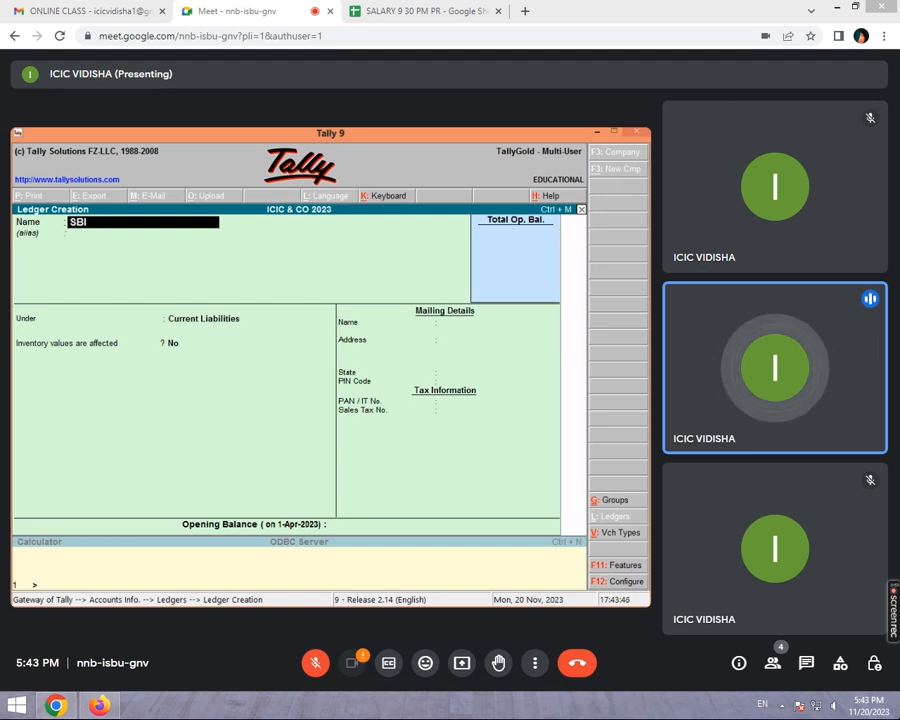
text( BANK)
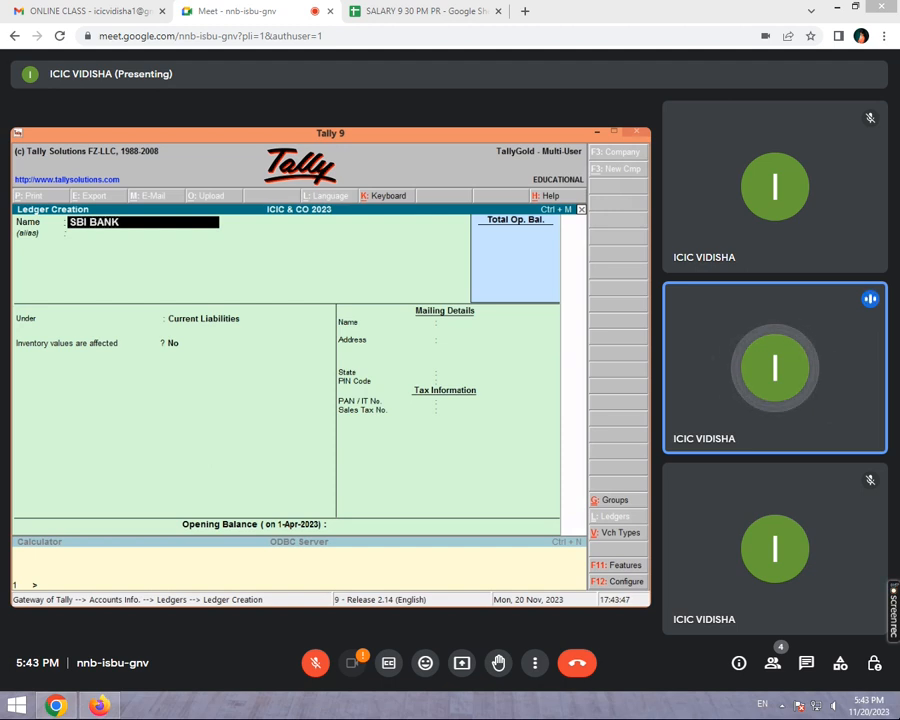
text( LOAN)
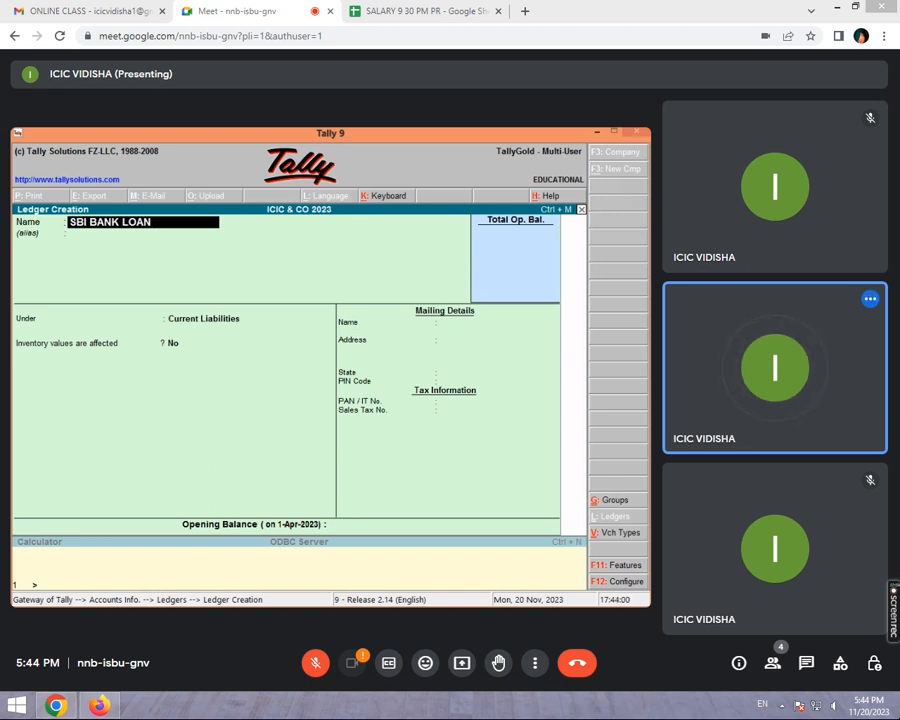
text(A/C)
key(Return)
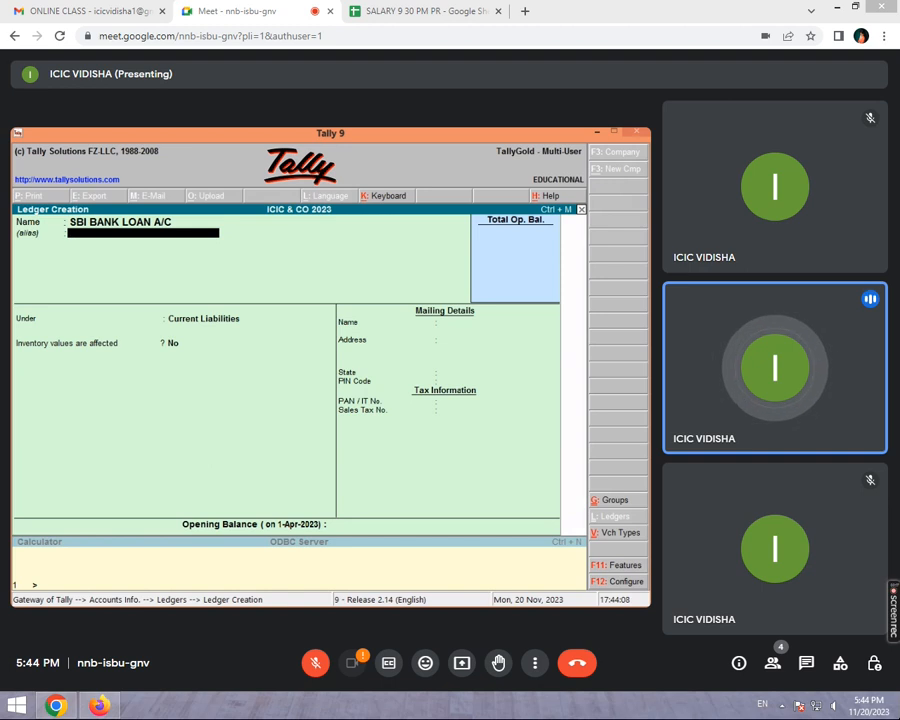
key(Return)
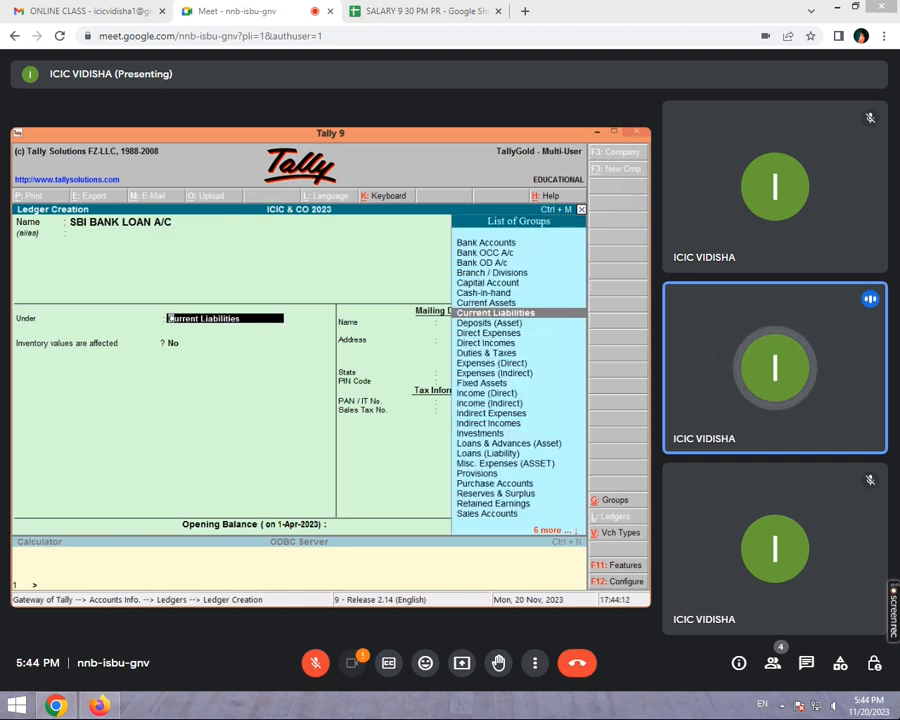
Step: Place the ledger under Loans (Liability), keep inventory values at No, leave the mailing and tax details empty, and save it
text(L)
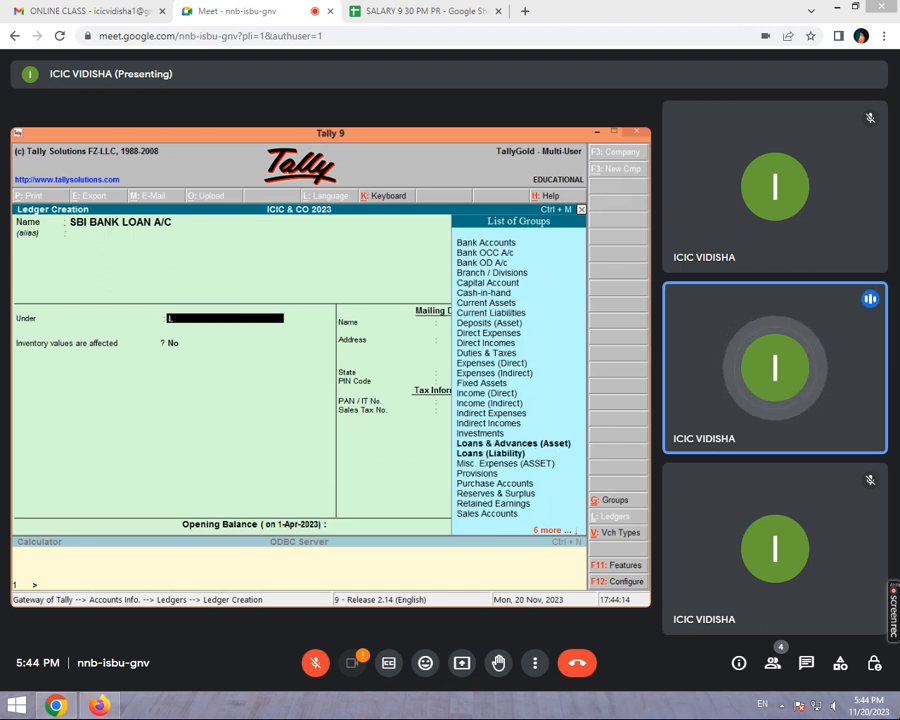
key(Down)
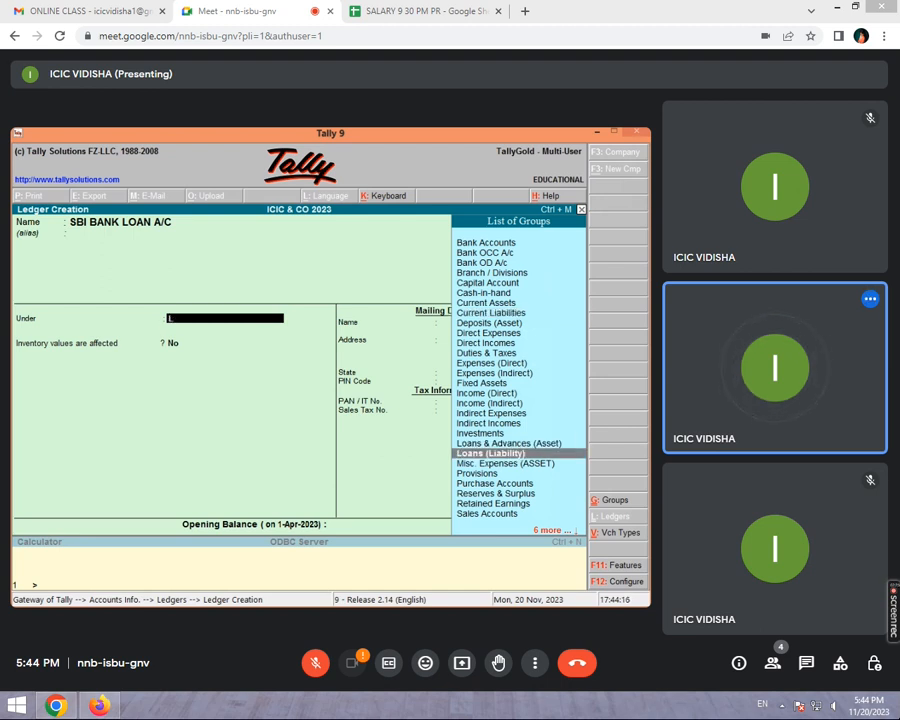
key(Return)
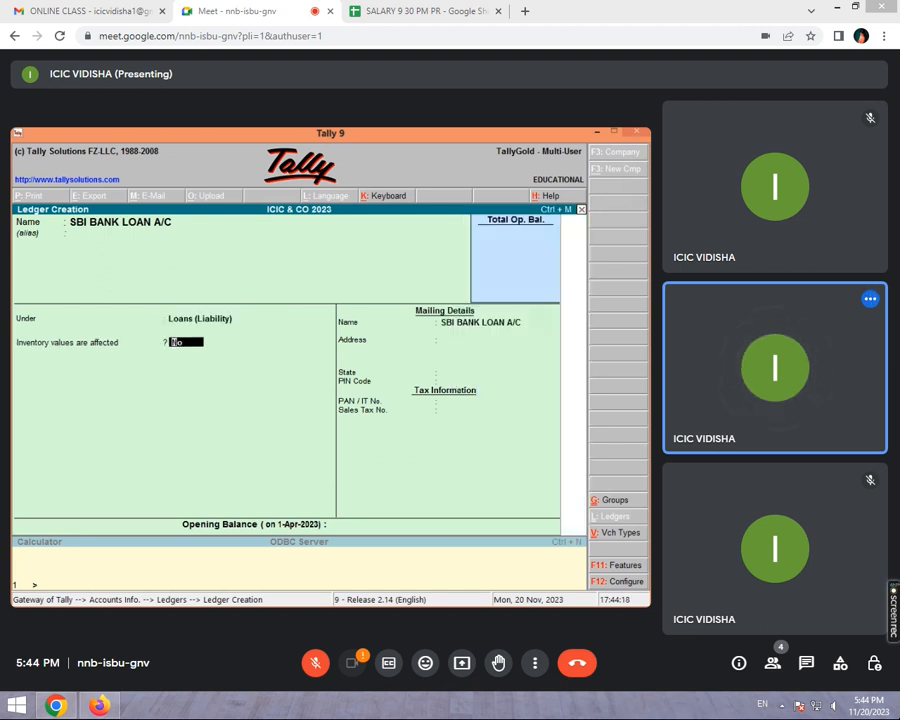
key(Return)
key(Return)
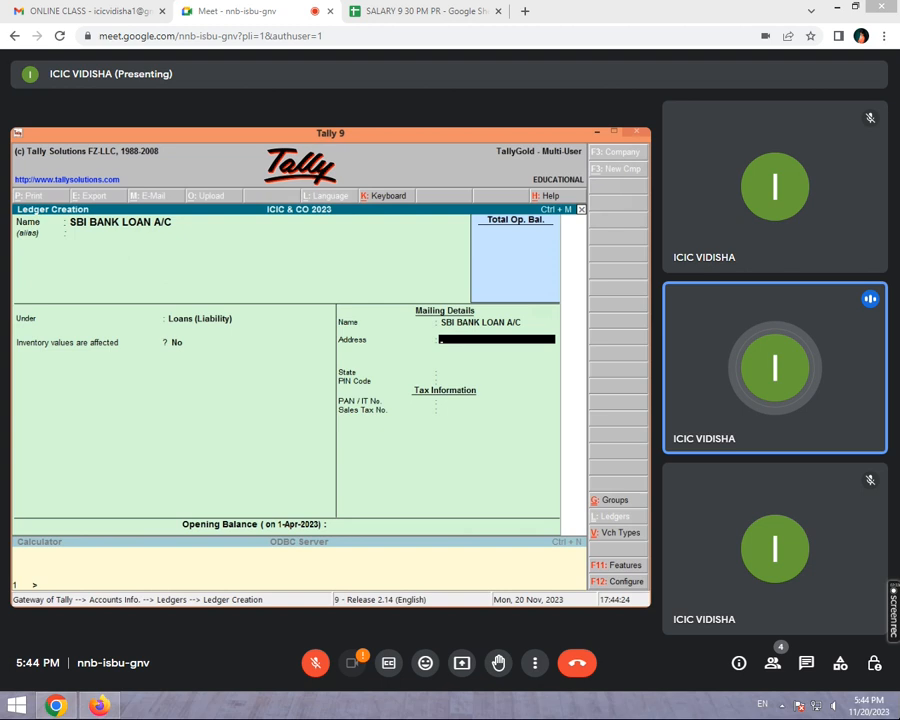
key(Return)
key(Return)
key(Return)
key(Return)
key(Return)
key(Return)
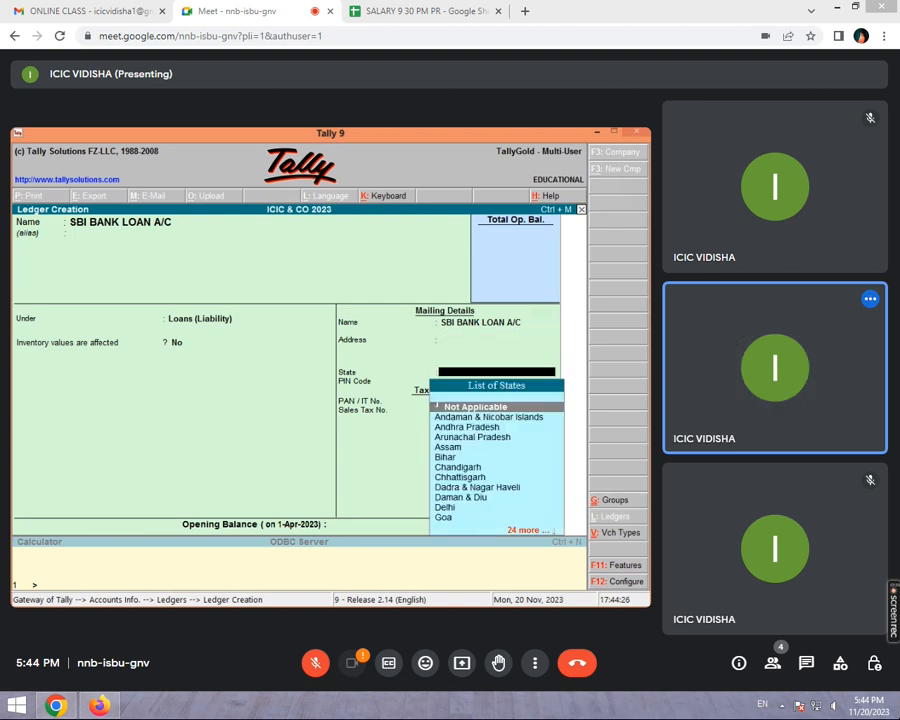
key(Return)
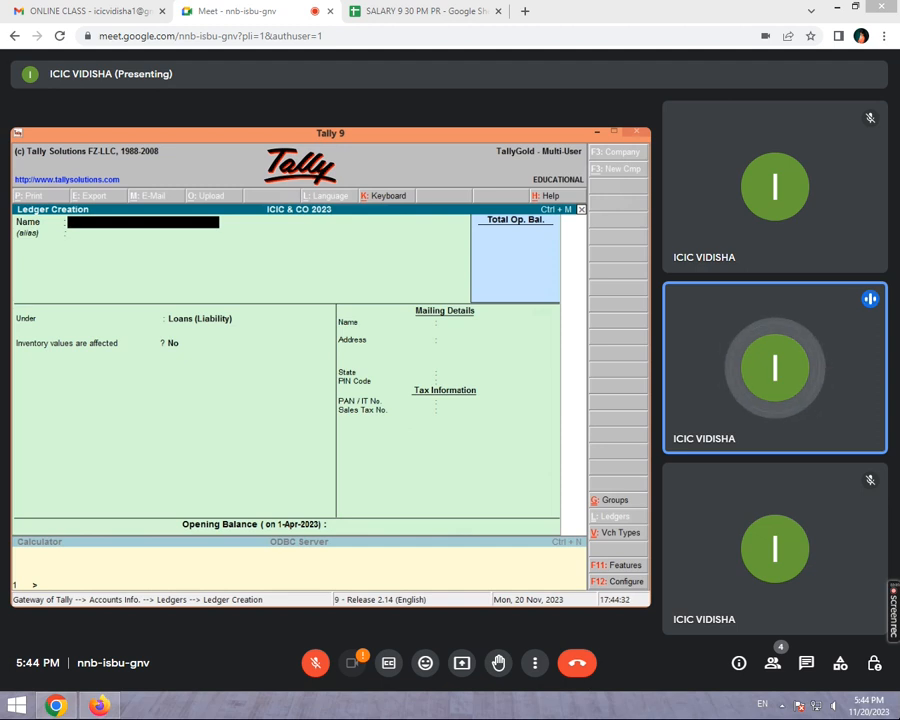
Step: Leave ledger creation and start a new Receipt voucher in the accounting vouchers
key(Escape)
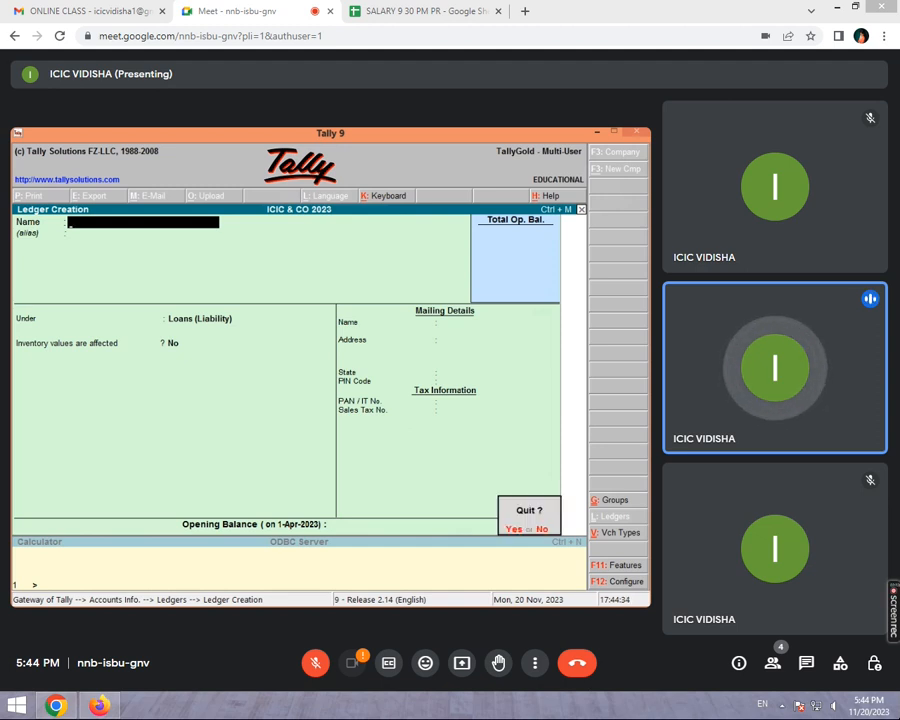
key(Return)
key(Escape)
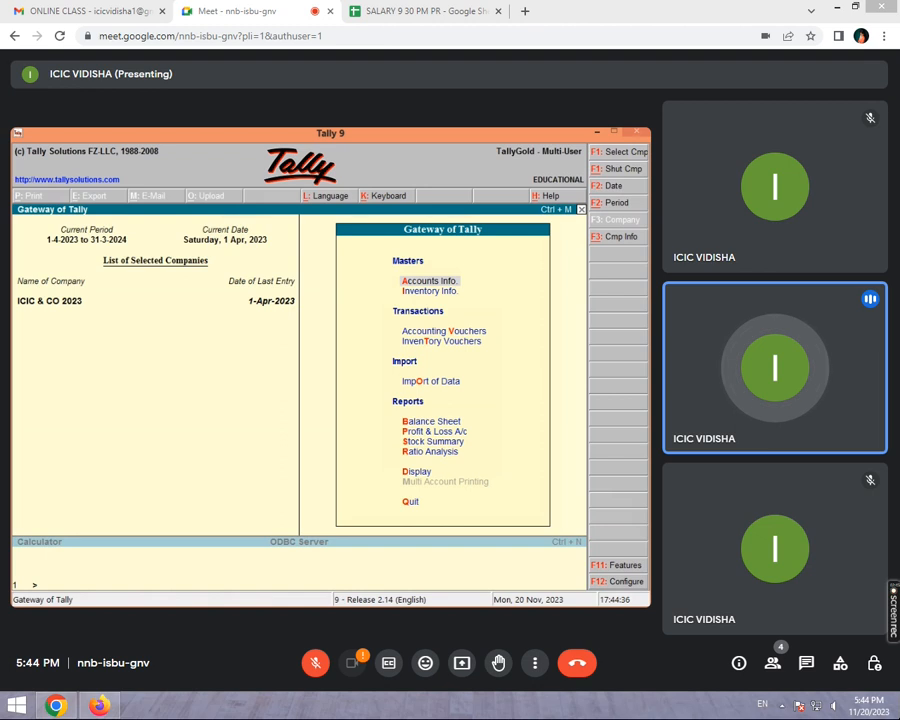
key(v)
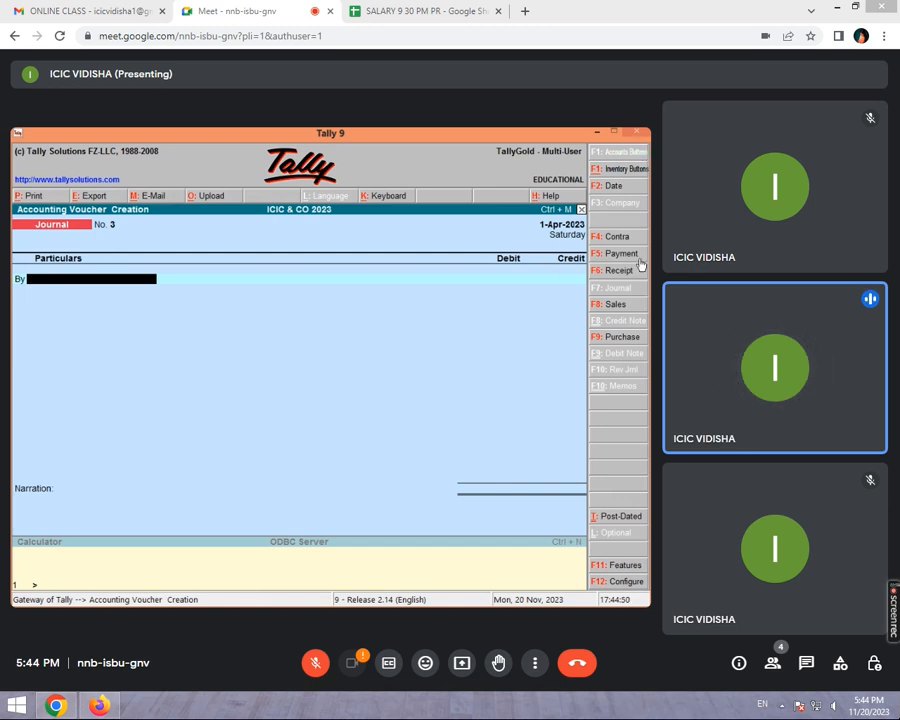
click(606, 273)
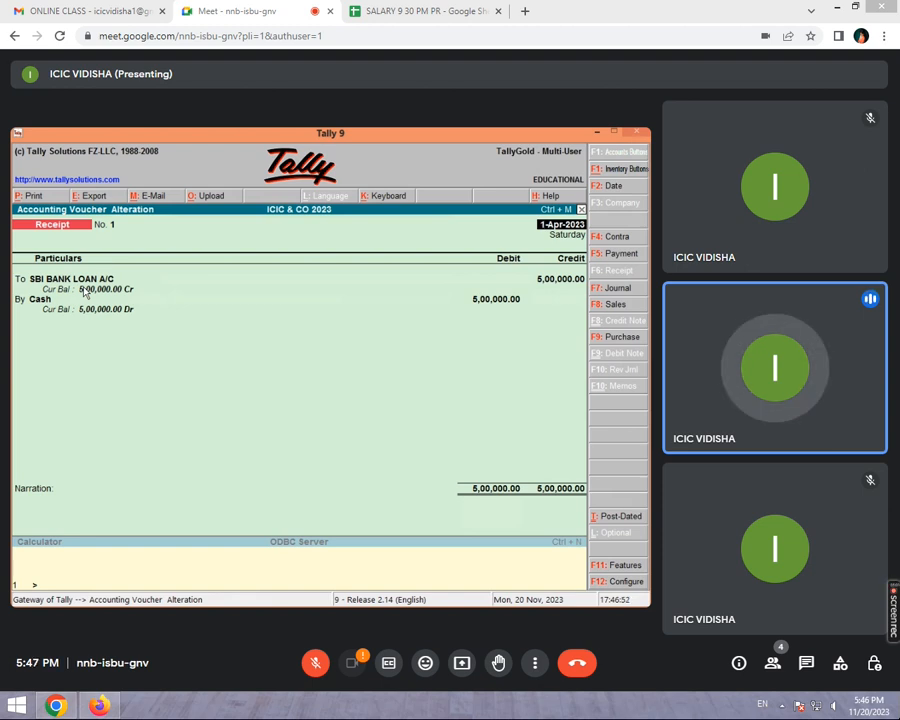
Step: Close the receipt voucher and go back to the Gateway of Tally without quitting the program
key(Escape)
key(y)
key(Escape)
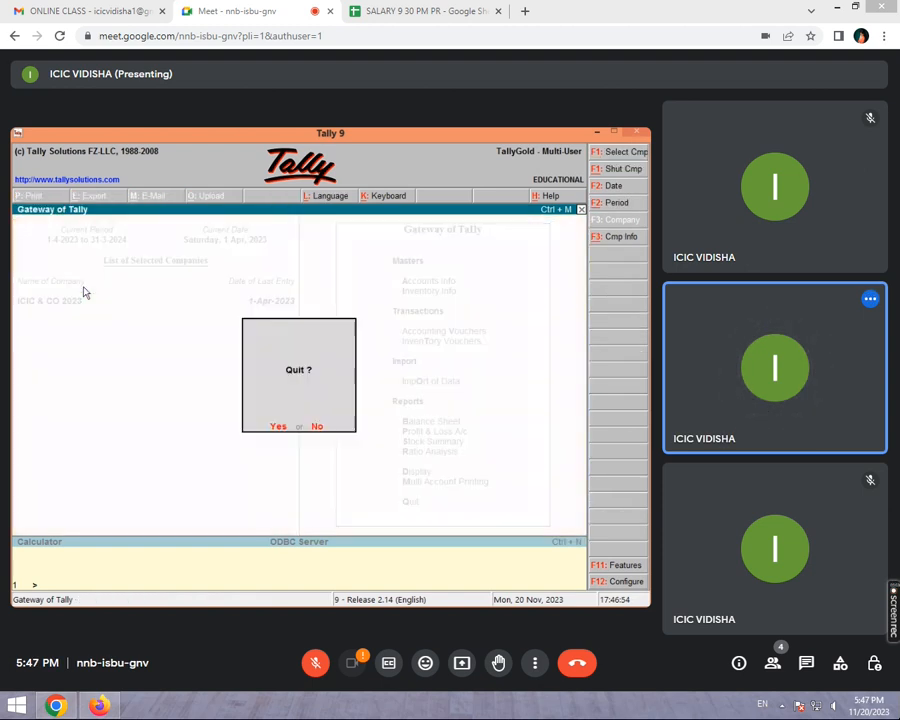
key(Escape)
key(n)
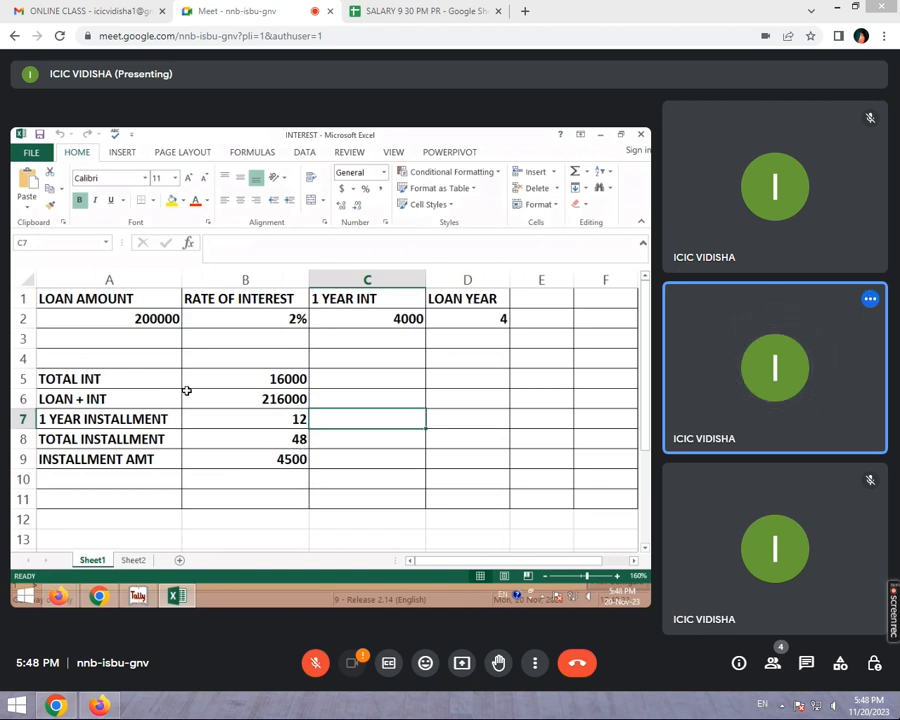
Step: Center all cell contents horizontally on Sheet1 of the INTEREST workbook in Excel
click(161, 299)
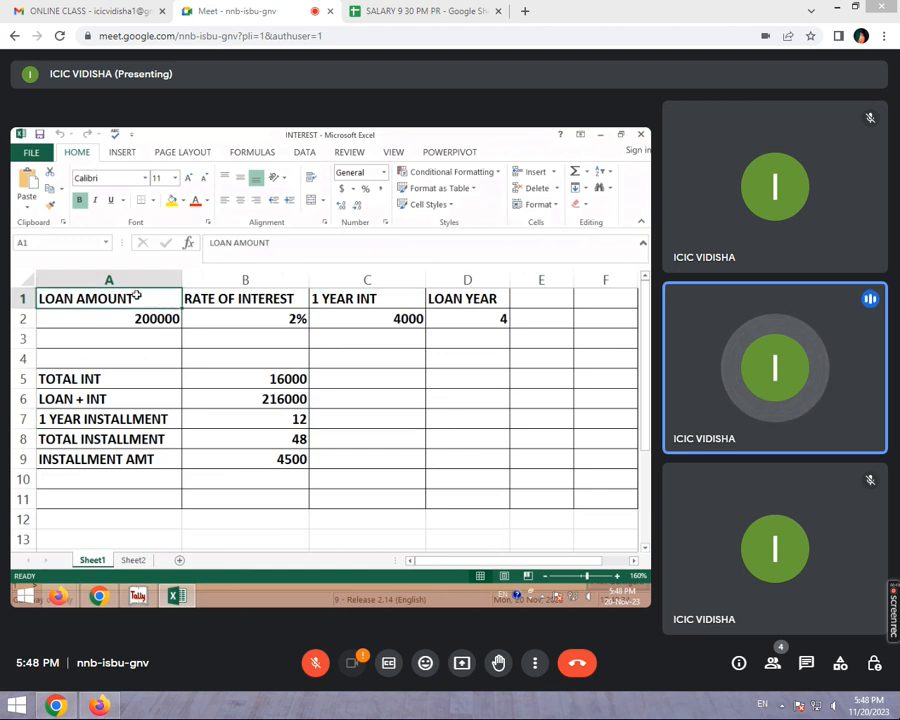
drag(146, 295, 467, 459)
click(240, 200)
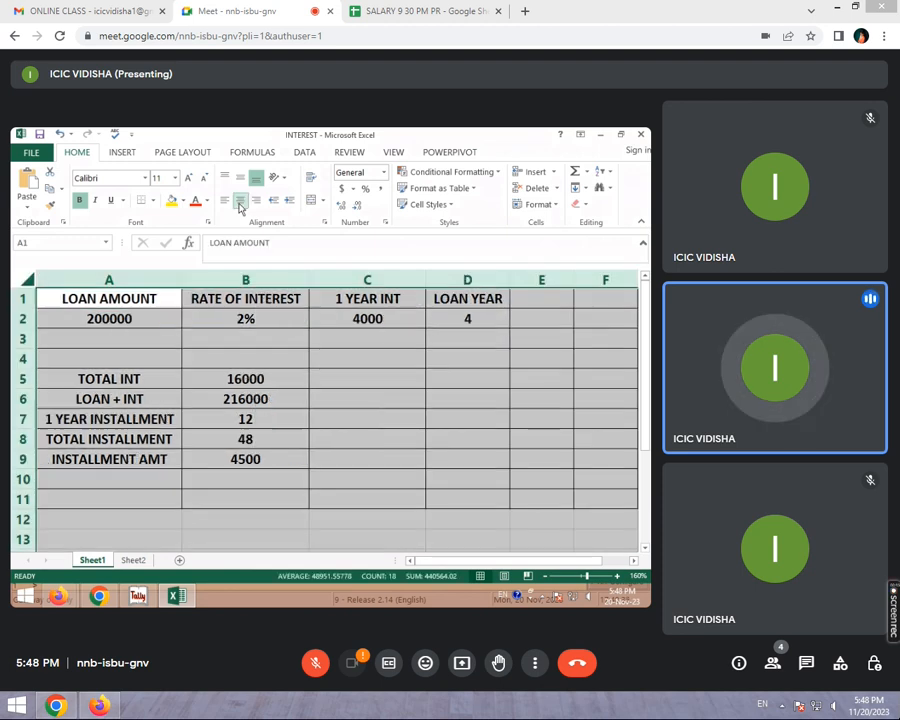
click(217, 315)
click(150, 298)
click(143, 322)
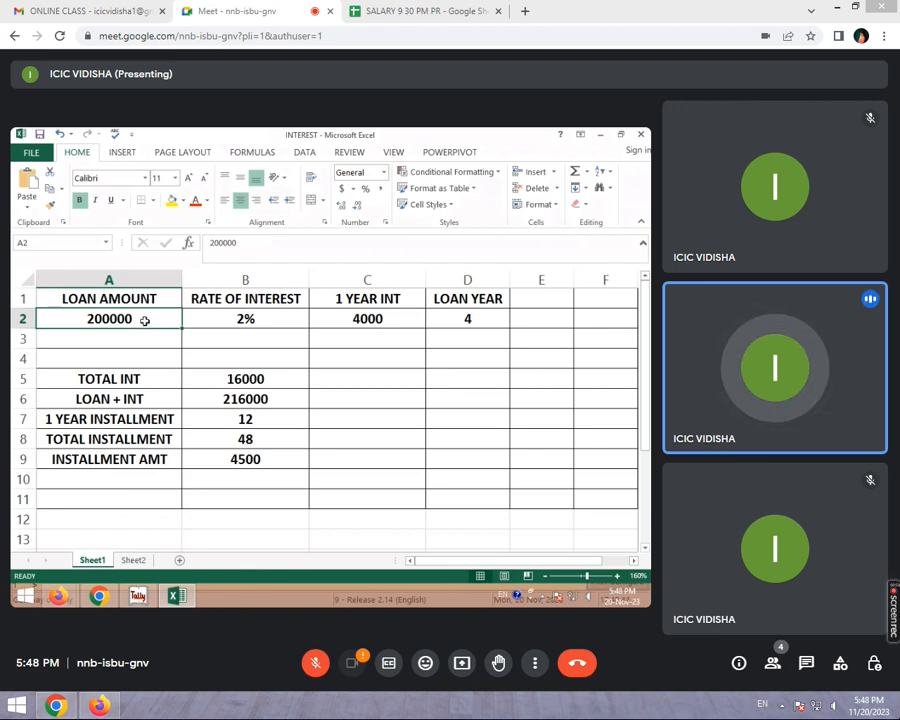
click(329, 321)
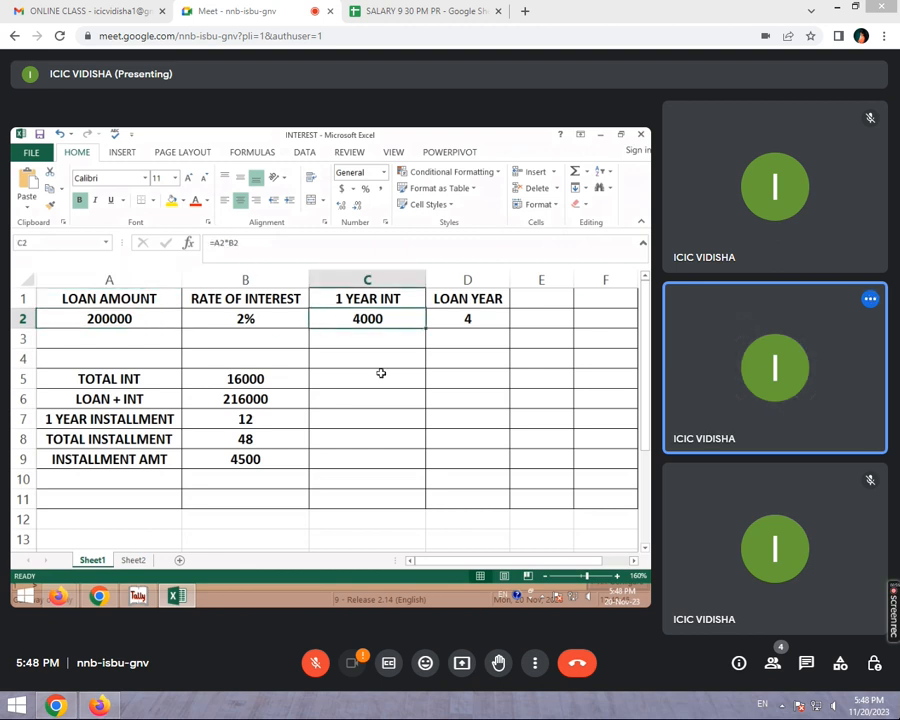
click(381, 373)
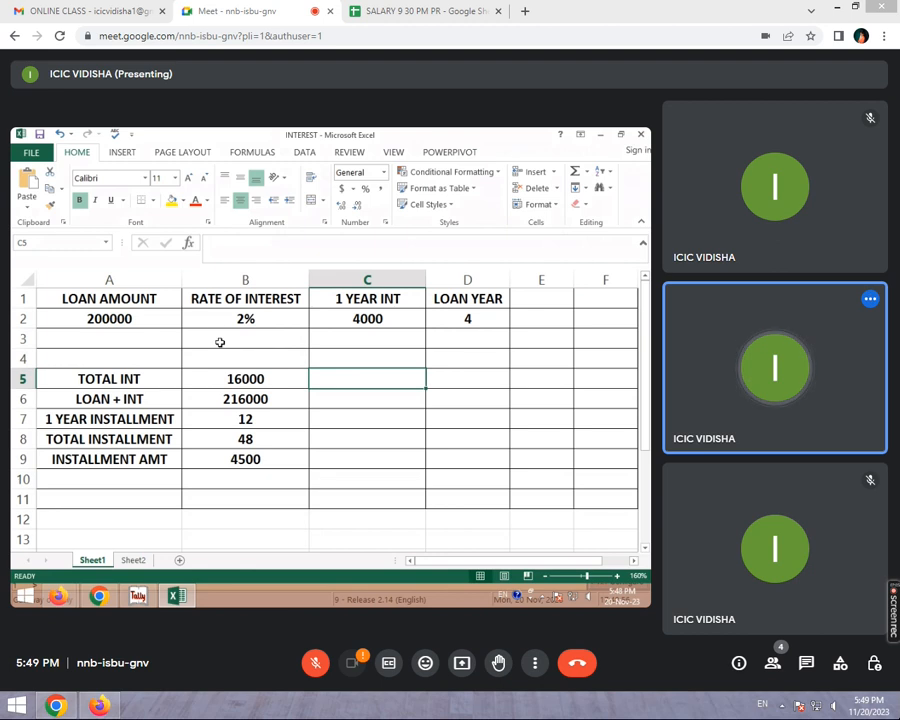
Step: Set the loan amount in cell A2 to 500000
click(116, 300)
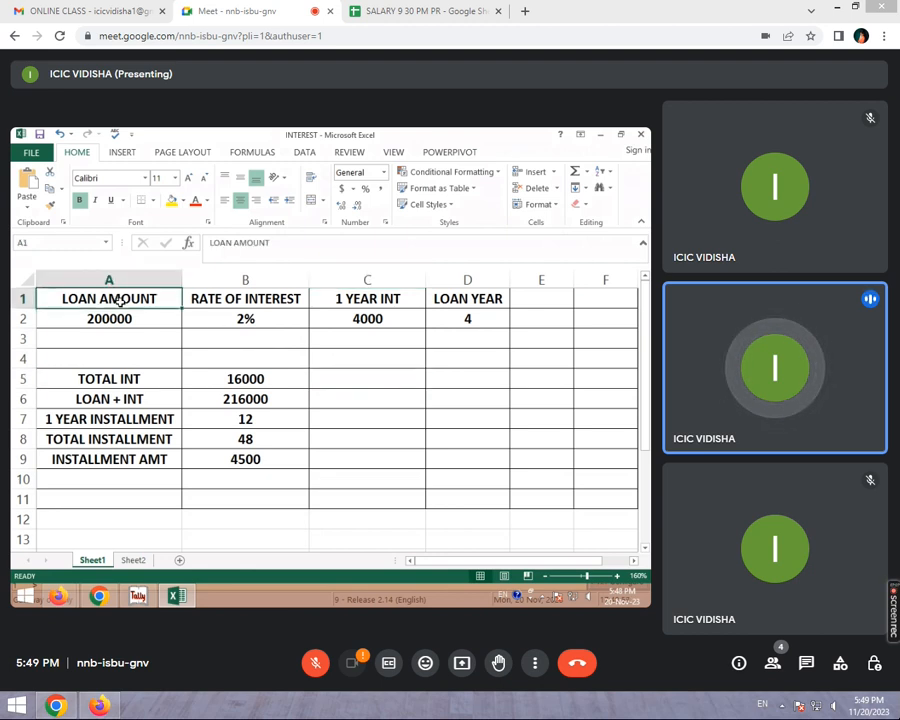
click(126, 318)
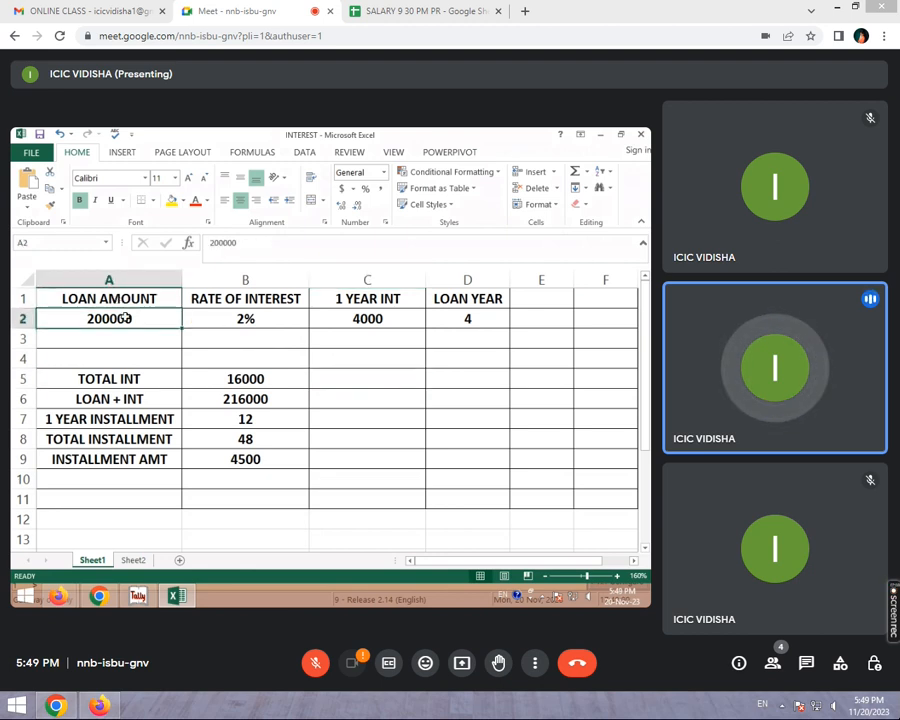
text(5)
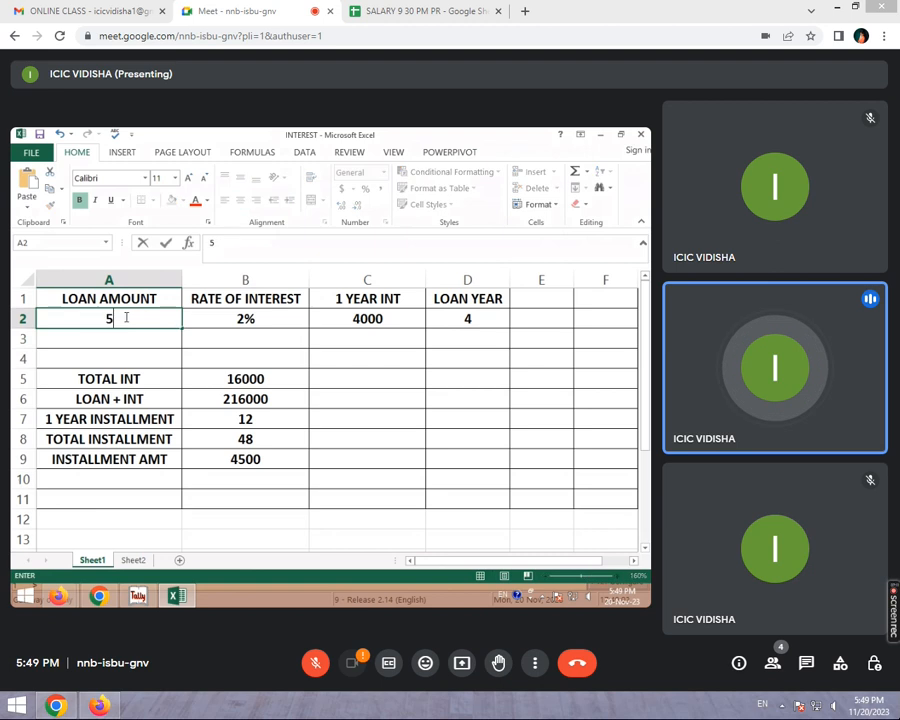
text(00000)
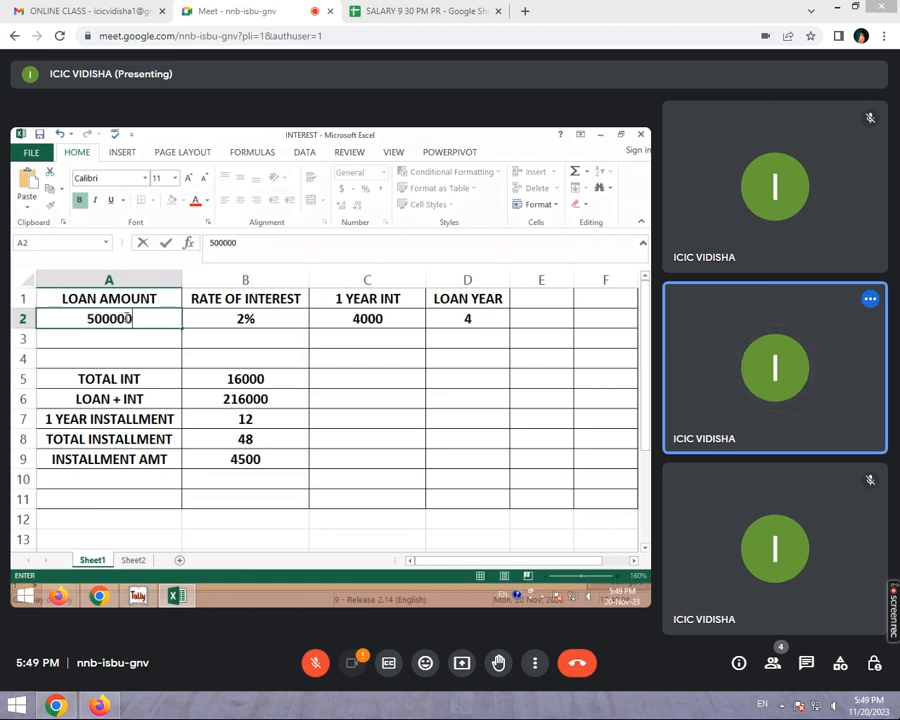
key(Tab)
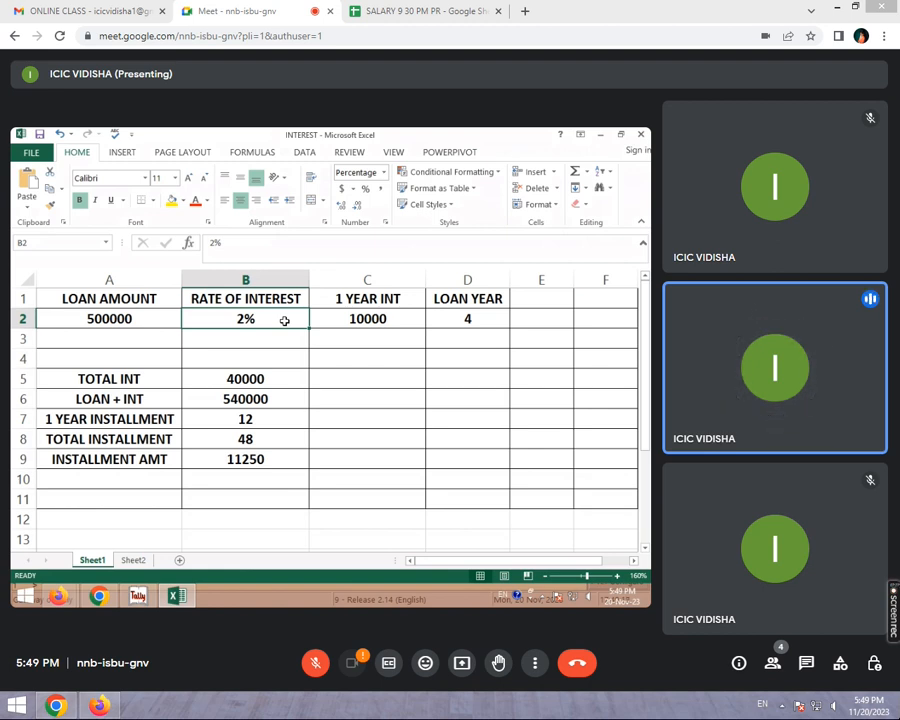
Step: Set the rate of interest in cell B2 to 10%
text(310)
key(BackSpace)
key(BackSpace)
key(BackSpace)
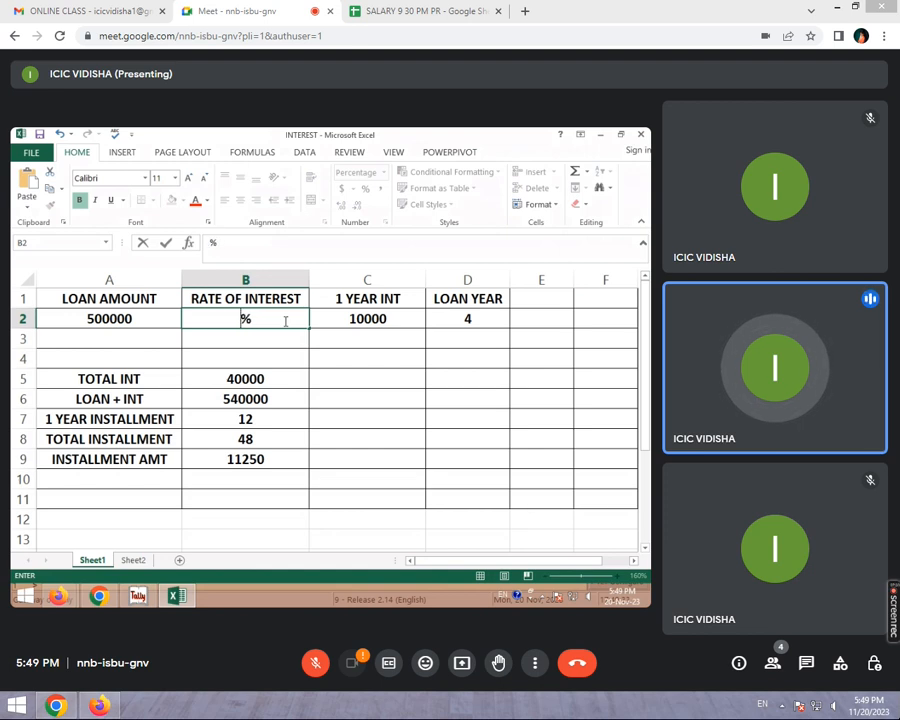
text(10)
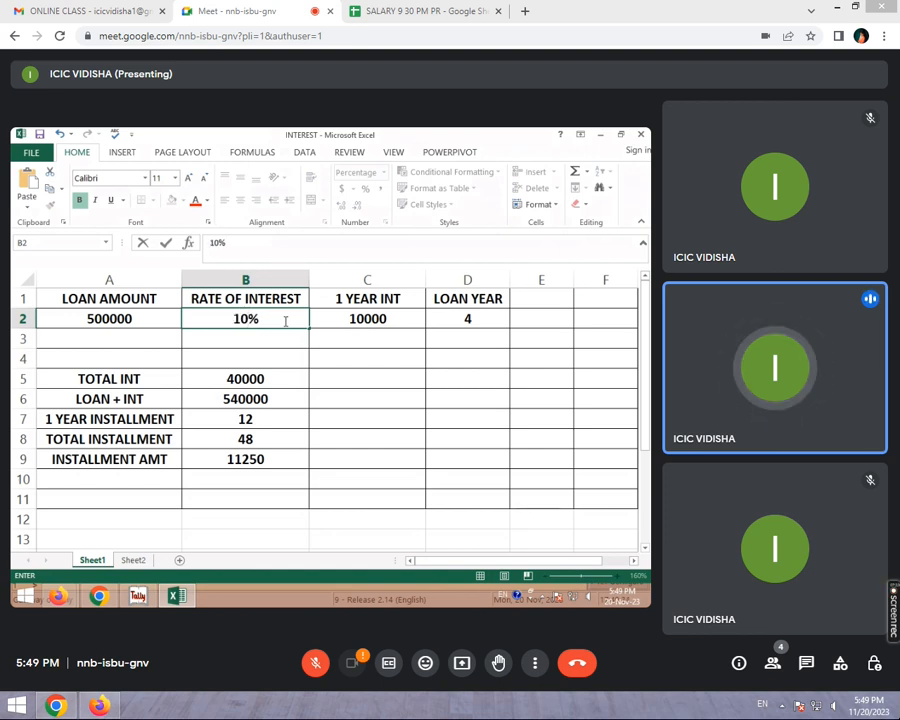
click(337, 352)
Step: Re-enter the one-year interest formula in cell C2 as =A2*B2, multiplying the loan amount by the rate
click(368, 318)
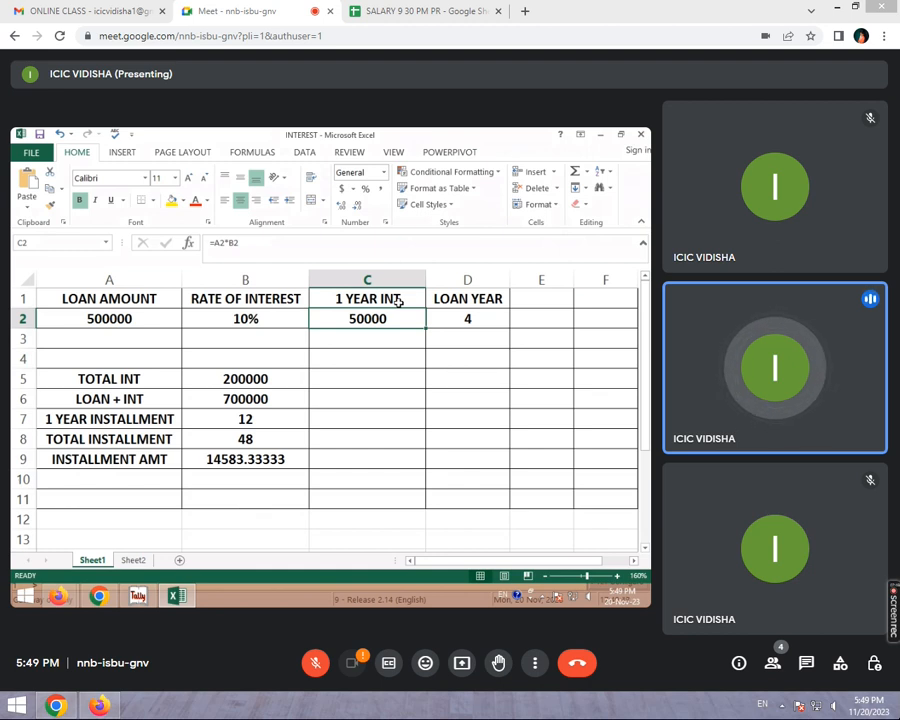
click(405, 334)
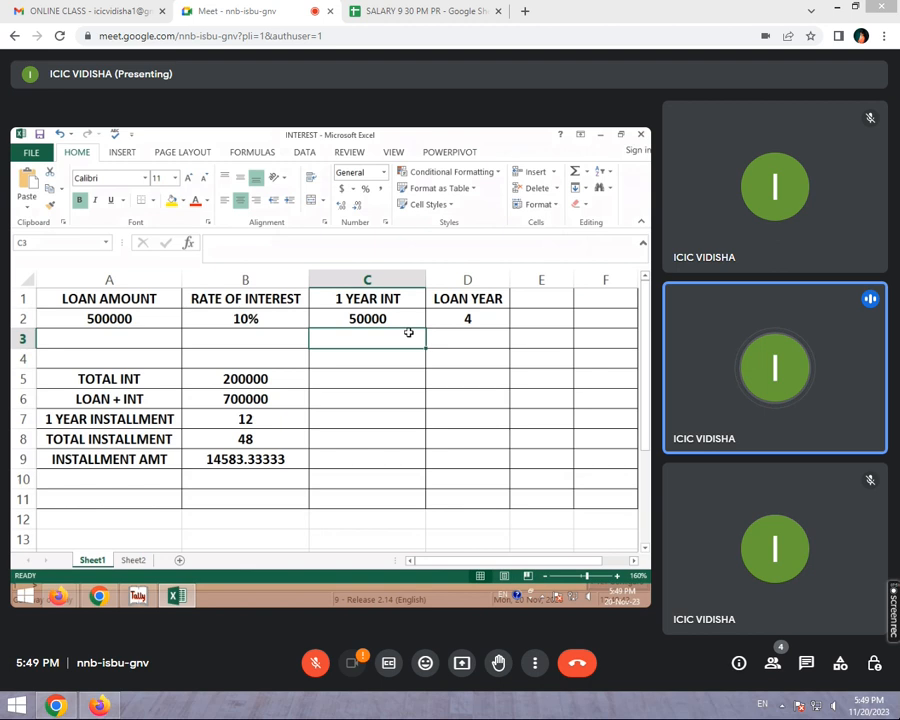
click(401, 322)
text(=)
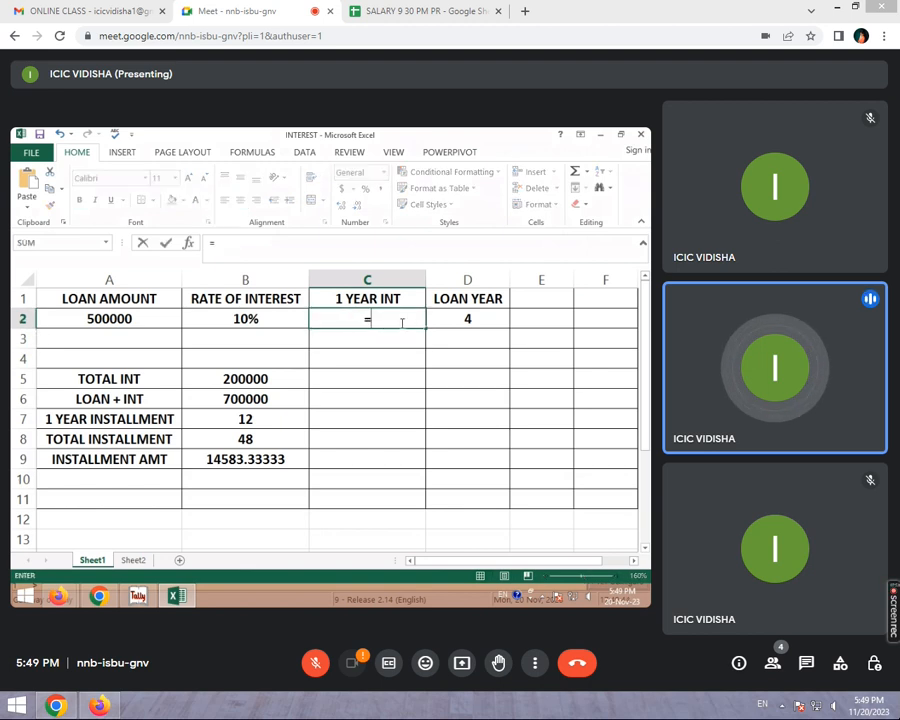
click(160, 319)
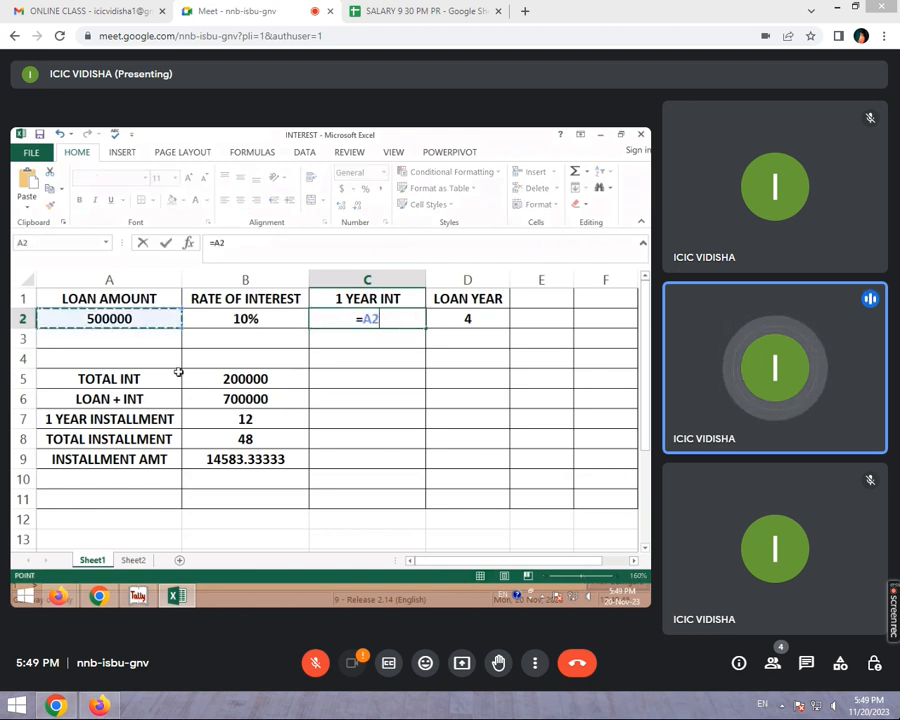
text(*)
click(242, 320)
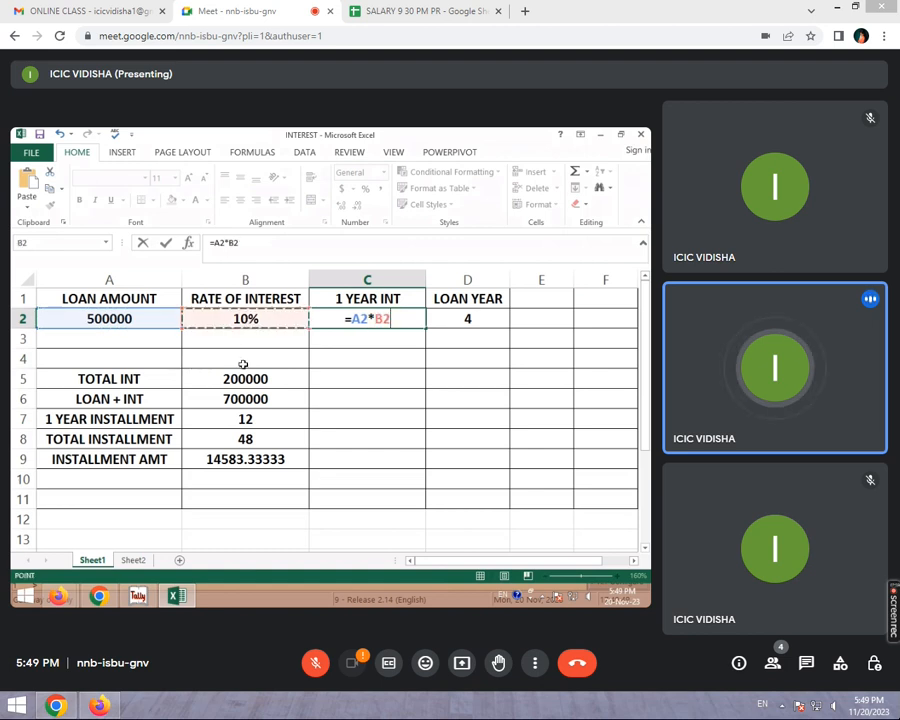
key(Return)
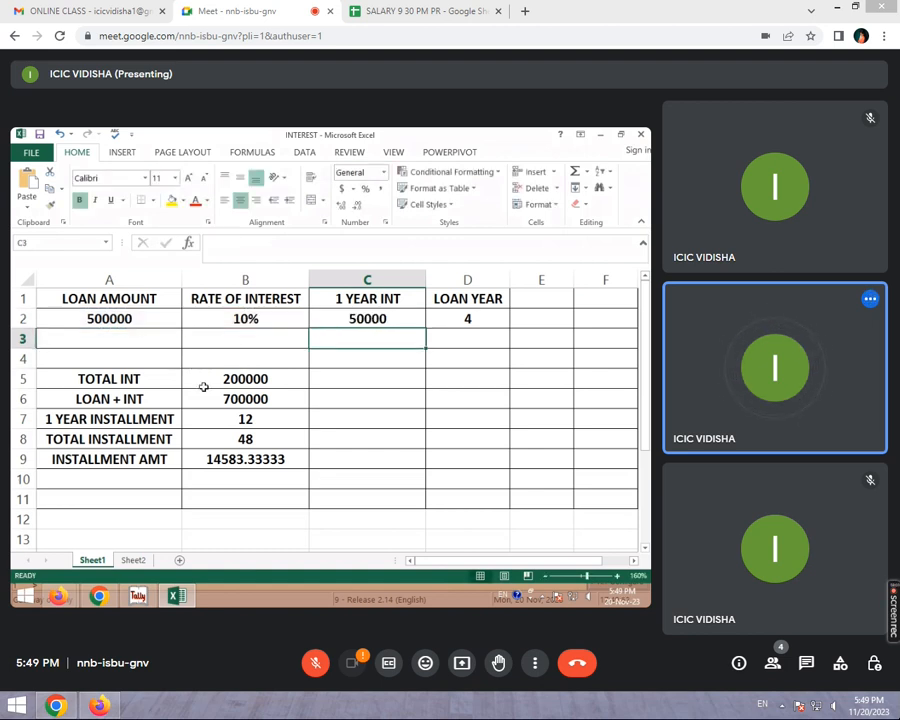
Step: Set the loan period under LOAN YEAR in cell D2 to 6
click(340, 325)
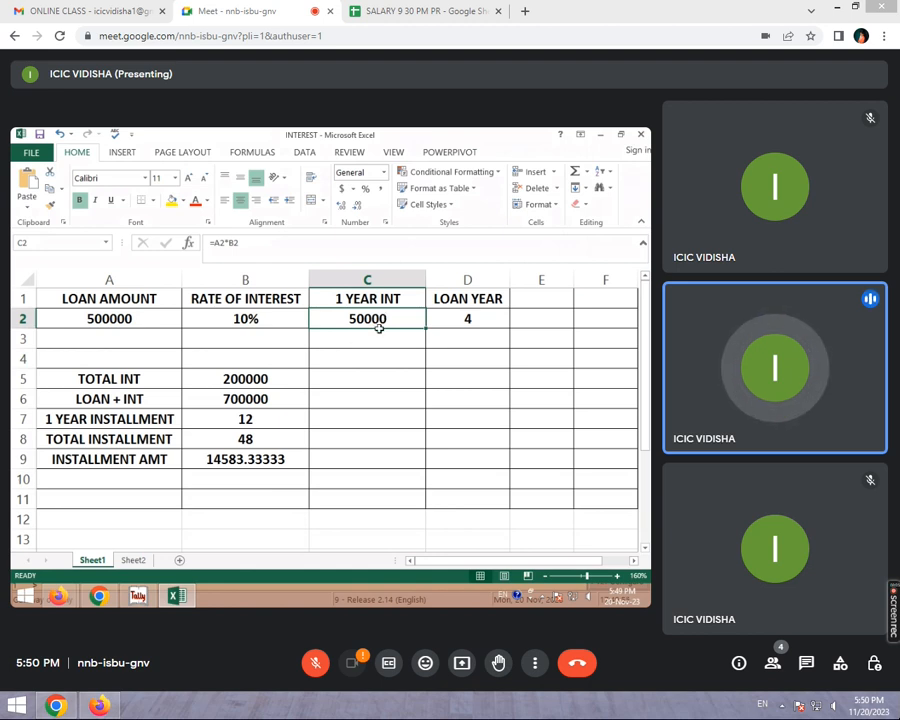
click(493, 323)
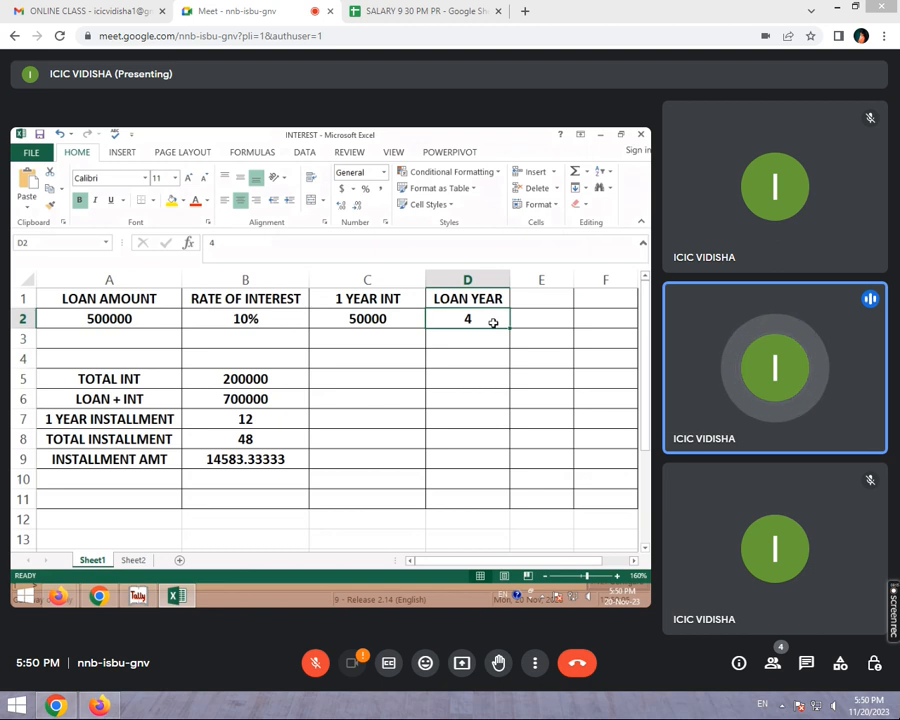
text(6)
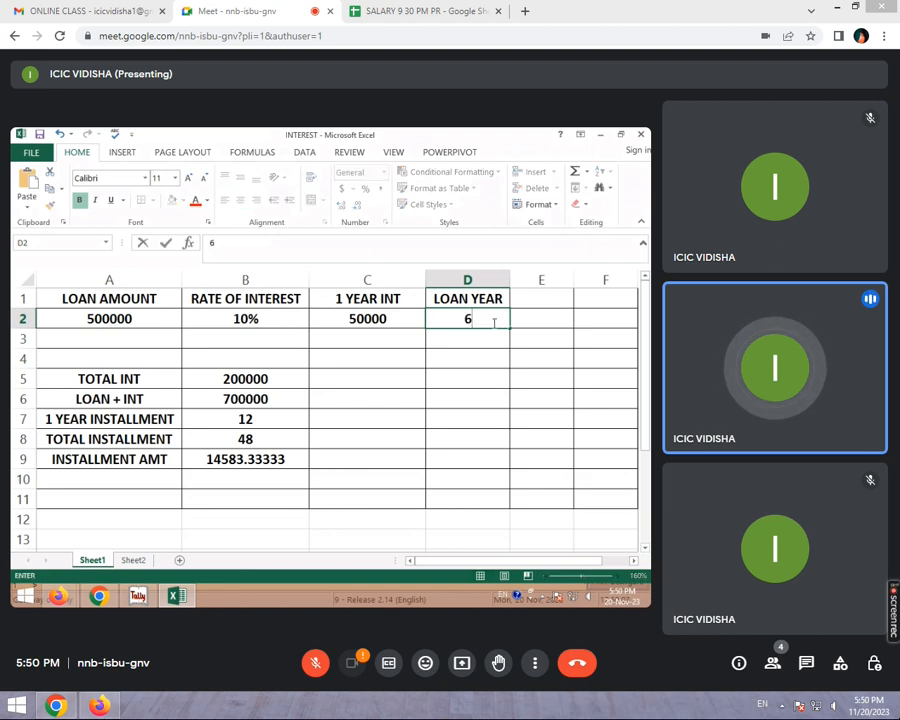
key(Return)
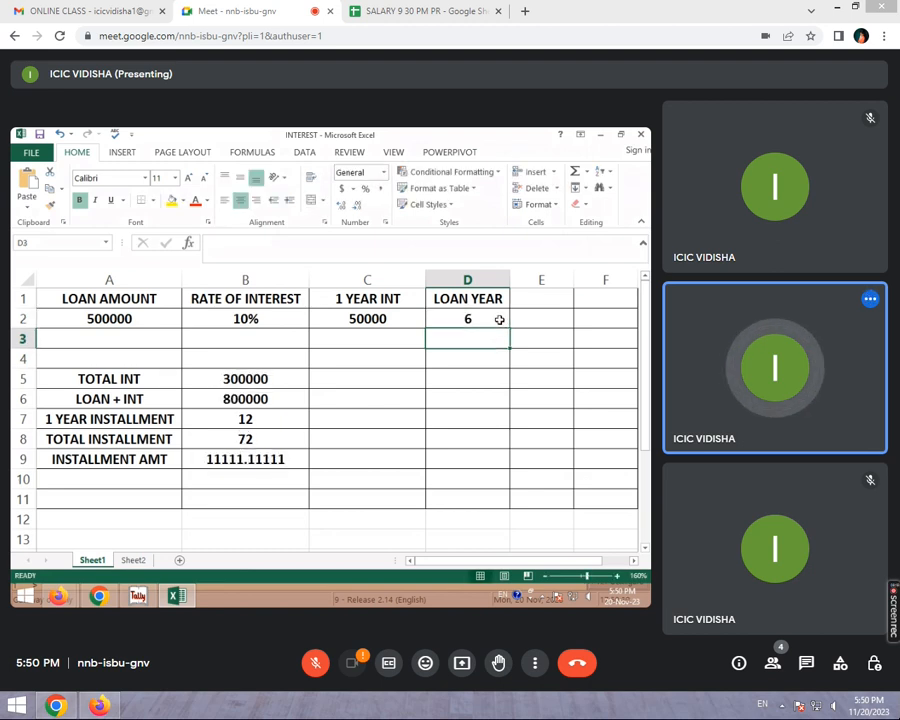
Step: Re-enter the TOTAL INT formula in cell B5 as =C2*D2, multiplying one year's interest by the loan years
click(394, 318)
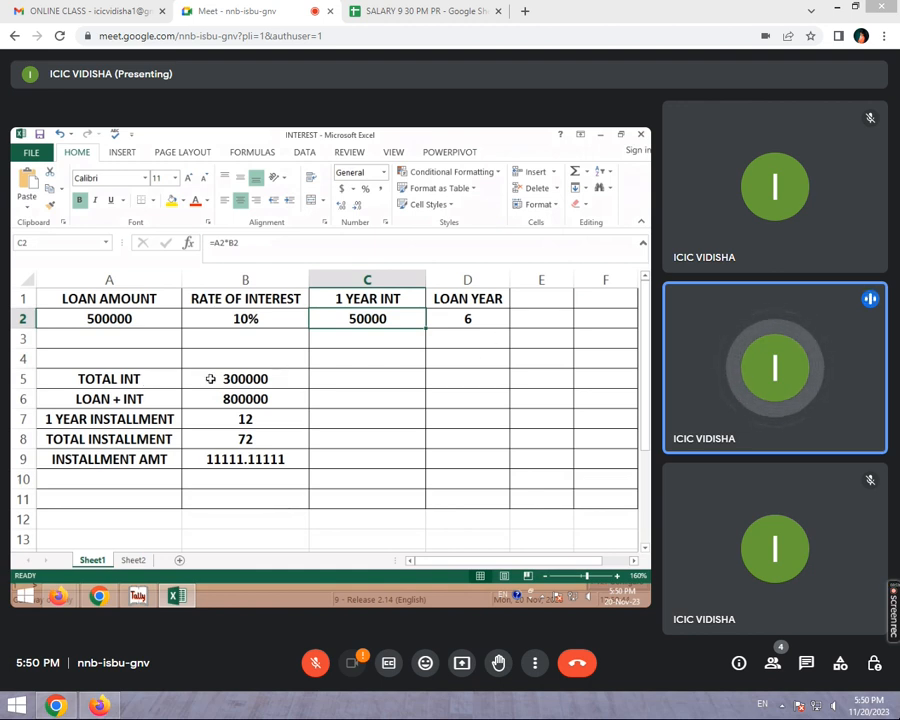
click(282, 378)
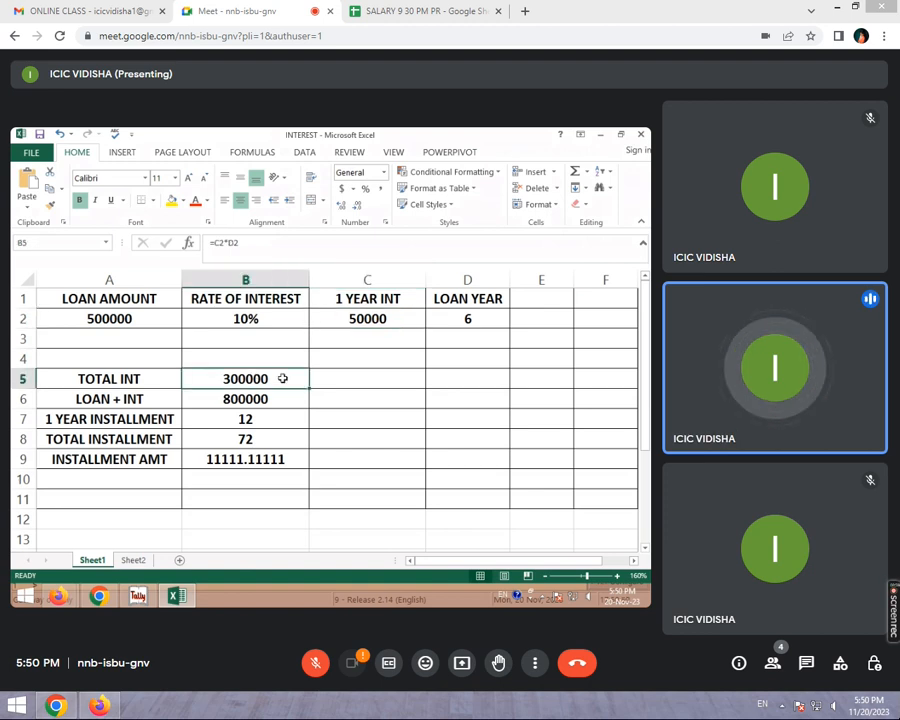
text(=)
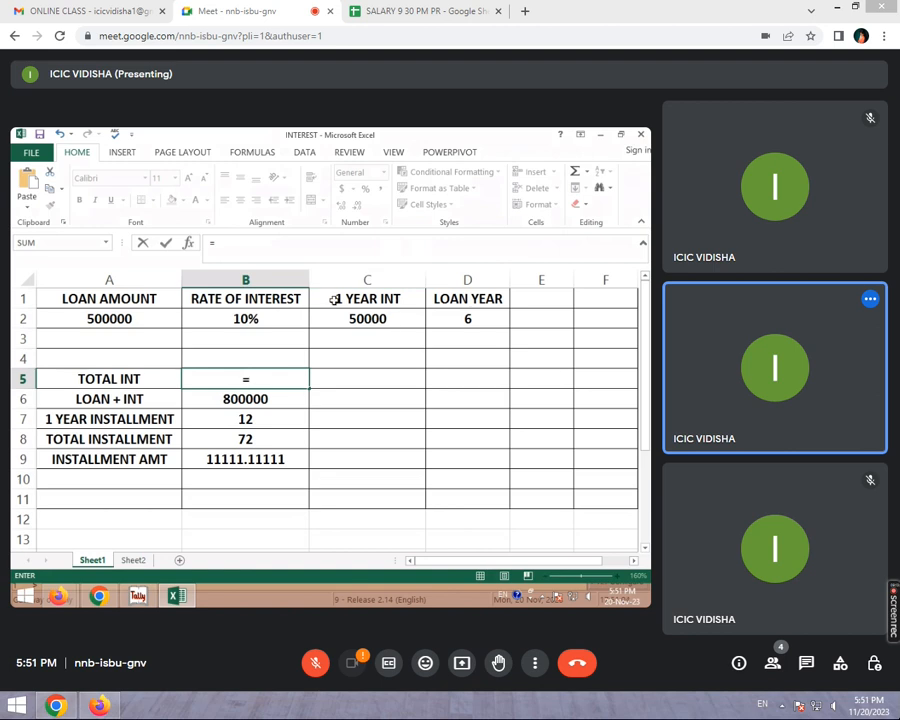
click(382, 322)
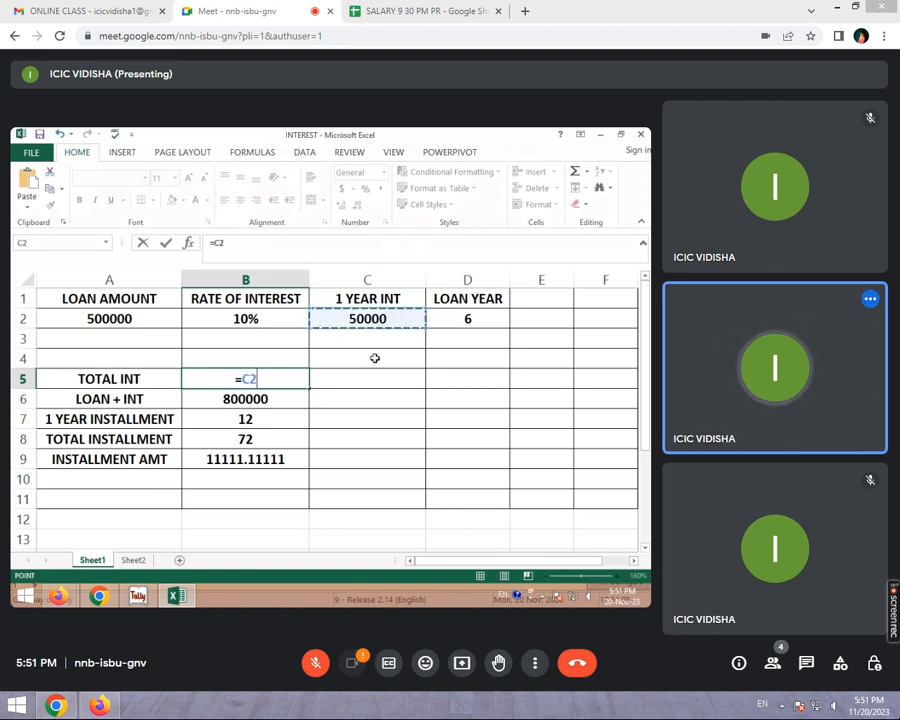
text(*)
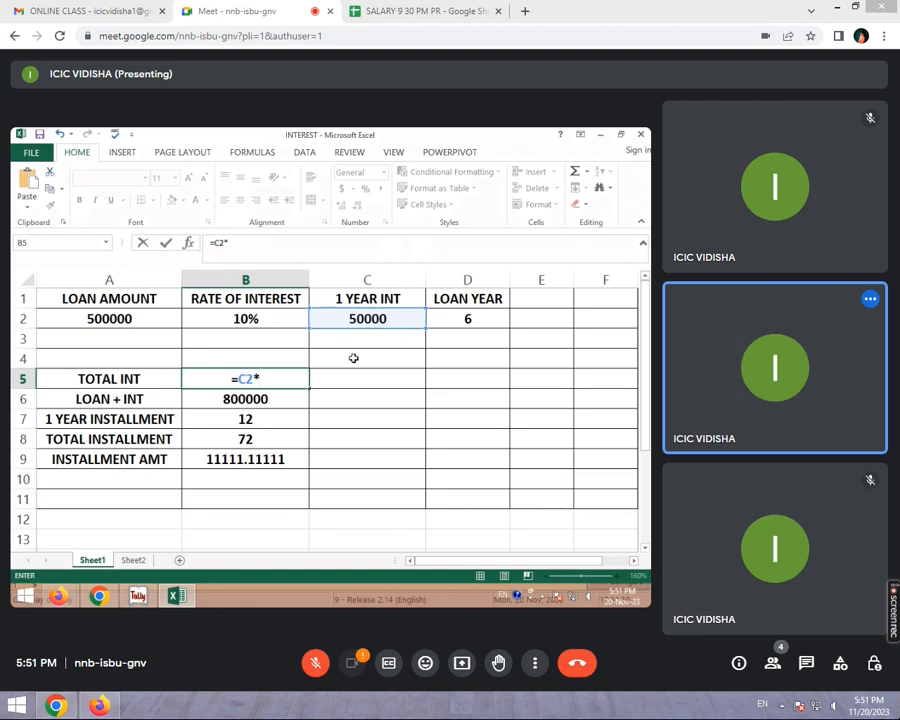
click(450, 312)
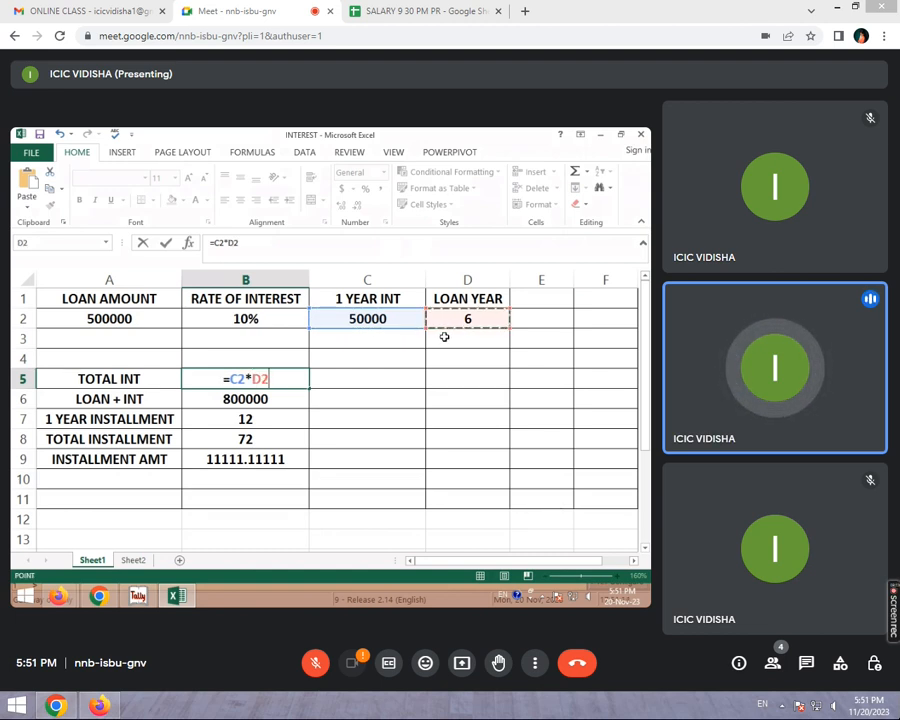
key(Return)
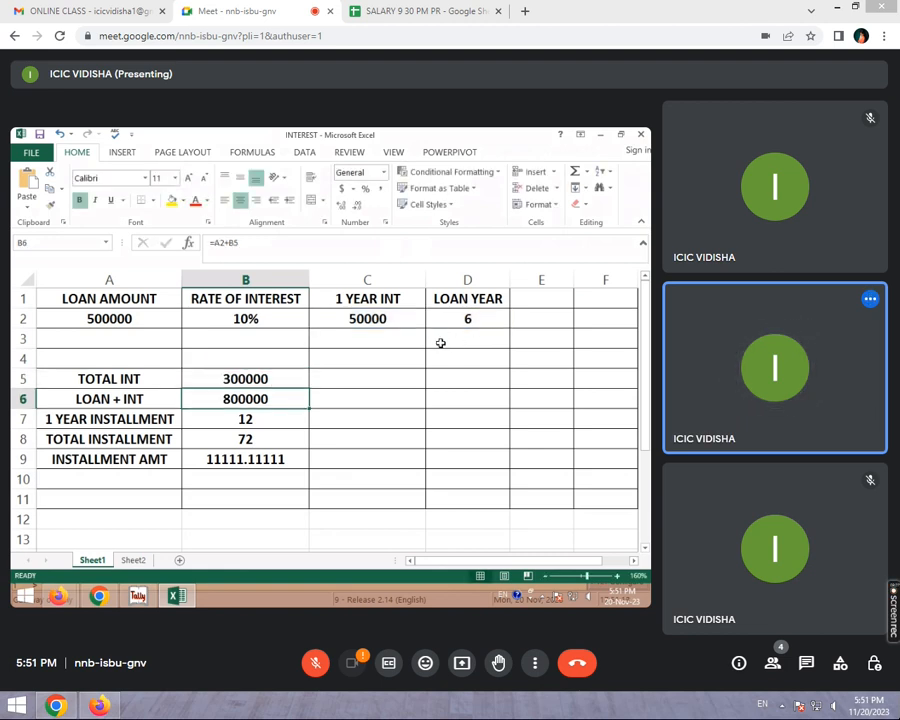
Step: Re-enter the LOAN + INT formula in cell B6 as =A2+B5, adding the loan amount and total interest
click(108, 400)
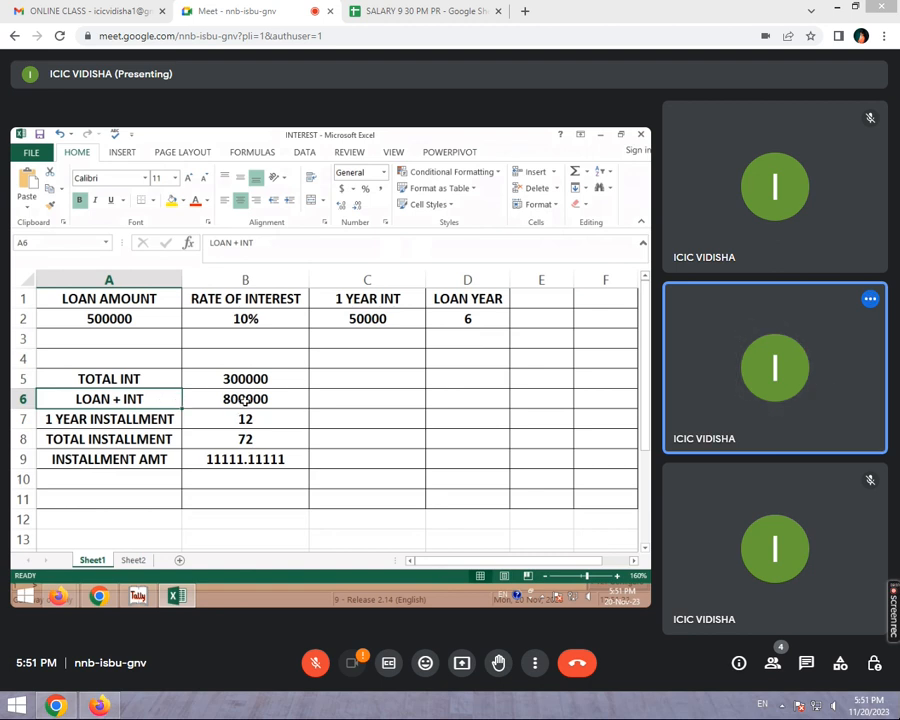
click(154, 316)
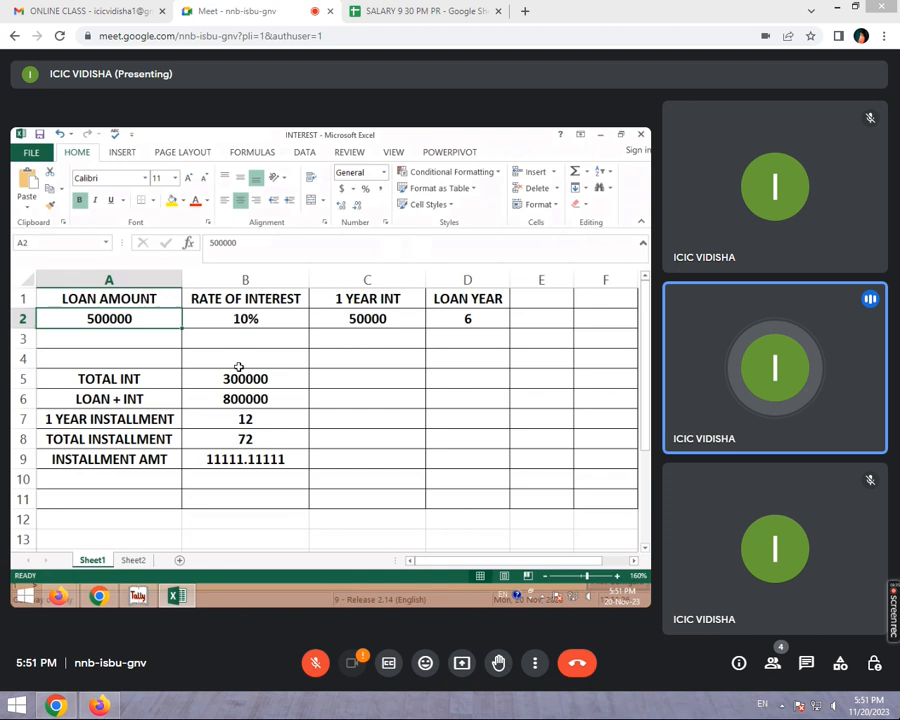
click(283, 382)
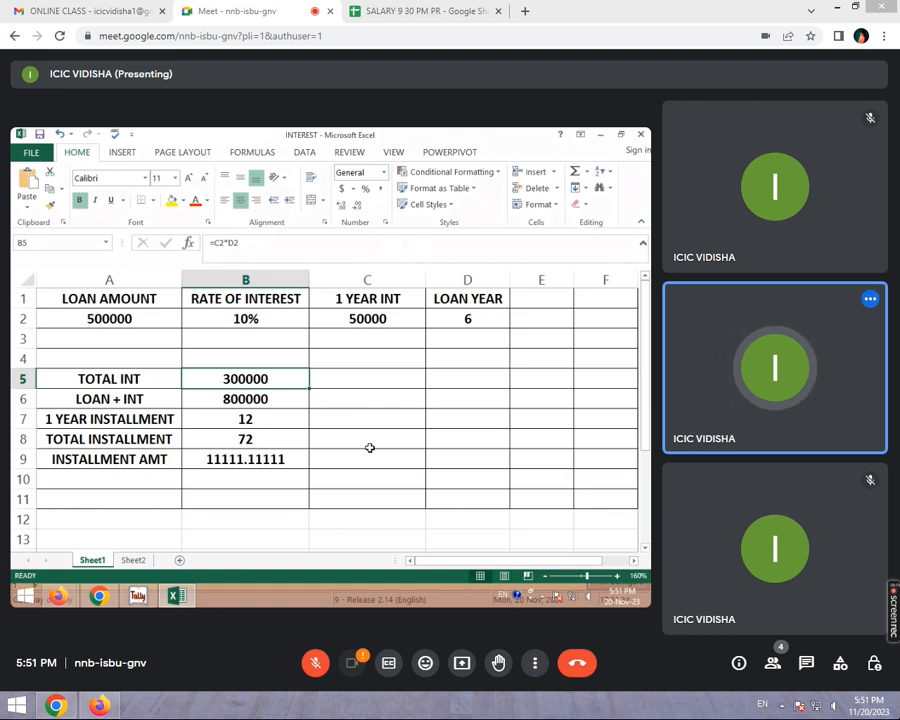
click(279, 399)
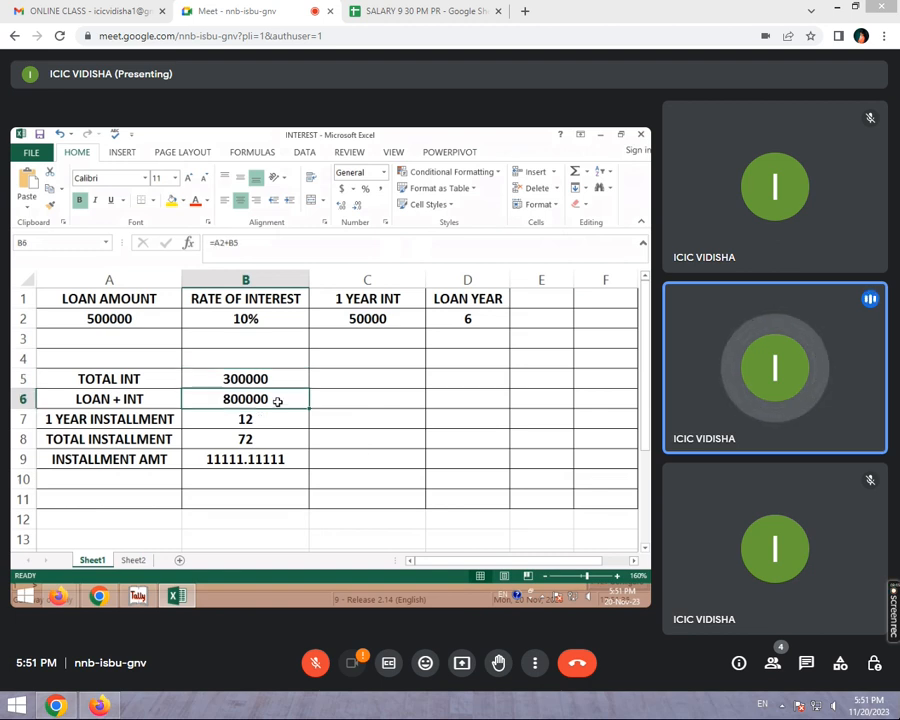
text(=)
click(150, 319)
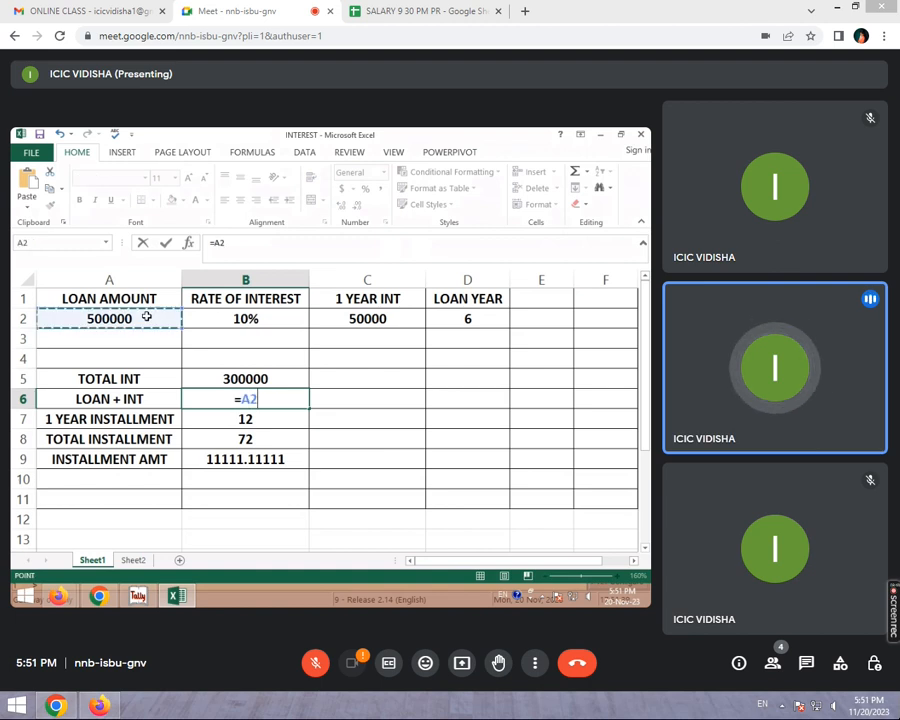
text(+)
click(212, 378)
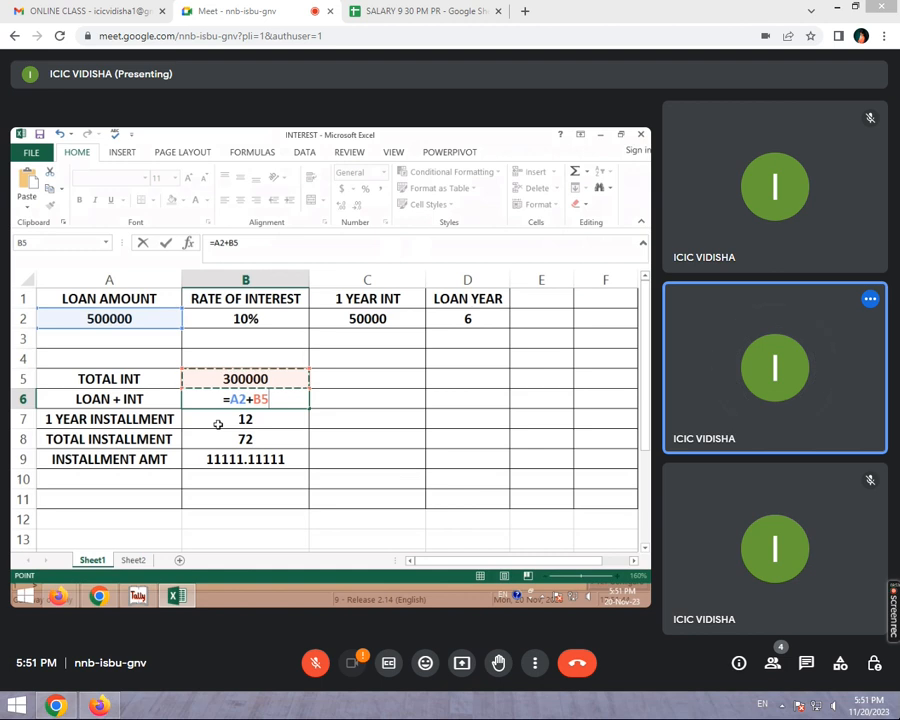
key(Return)
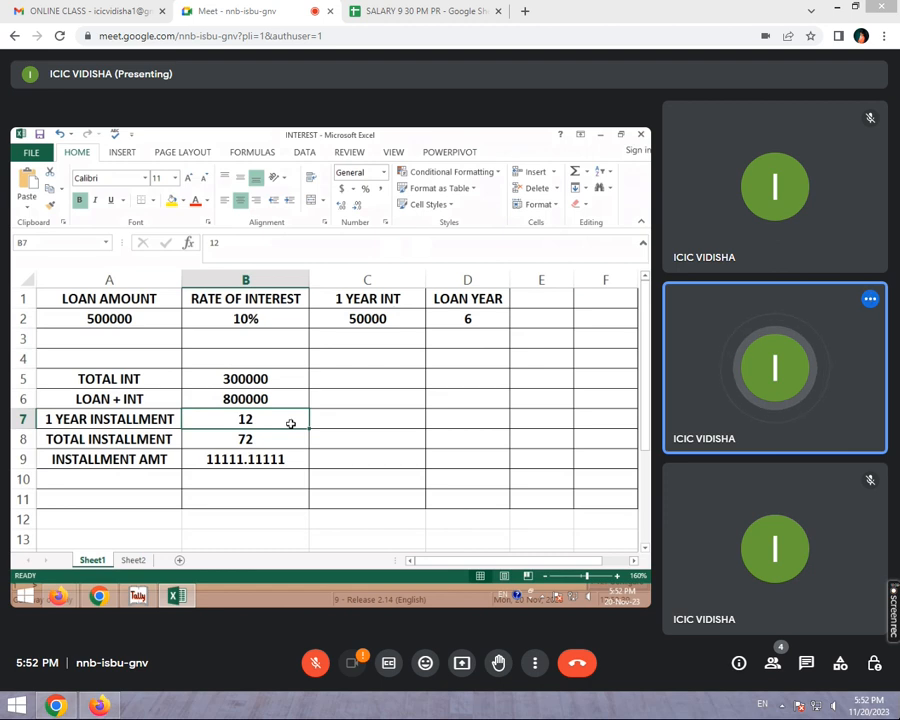
Step: Try 2 installments per year in cell B7 and check the TOTAL INSTALLMENT formula in B8
text(2)
click(395, 424)
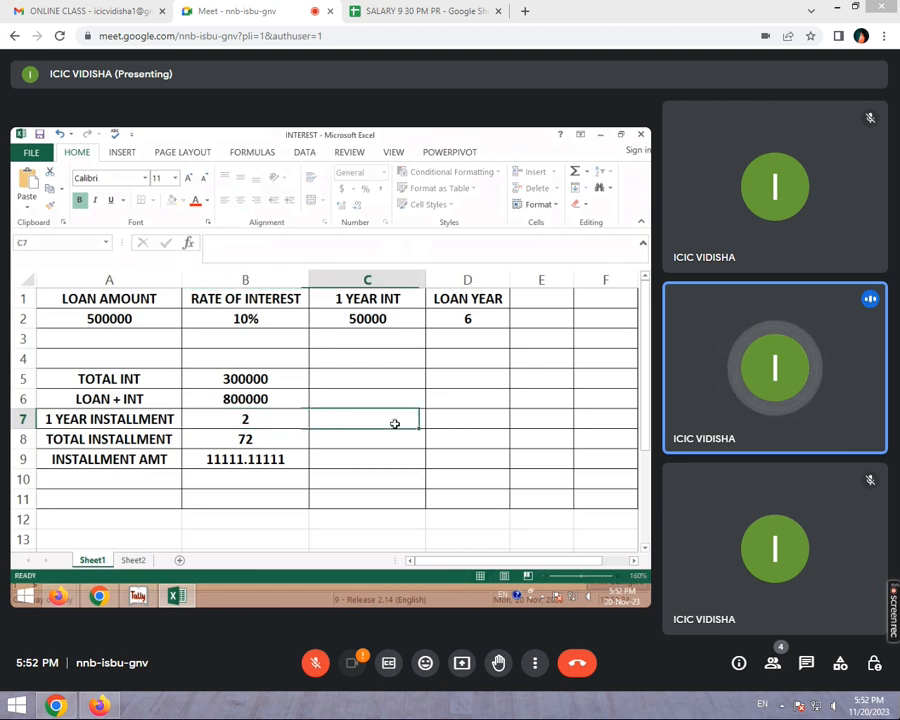
click(273, 437)
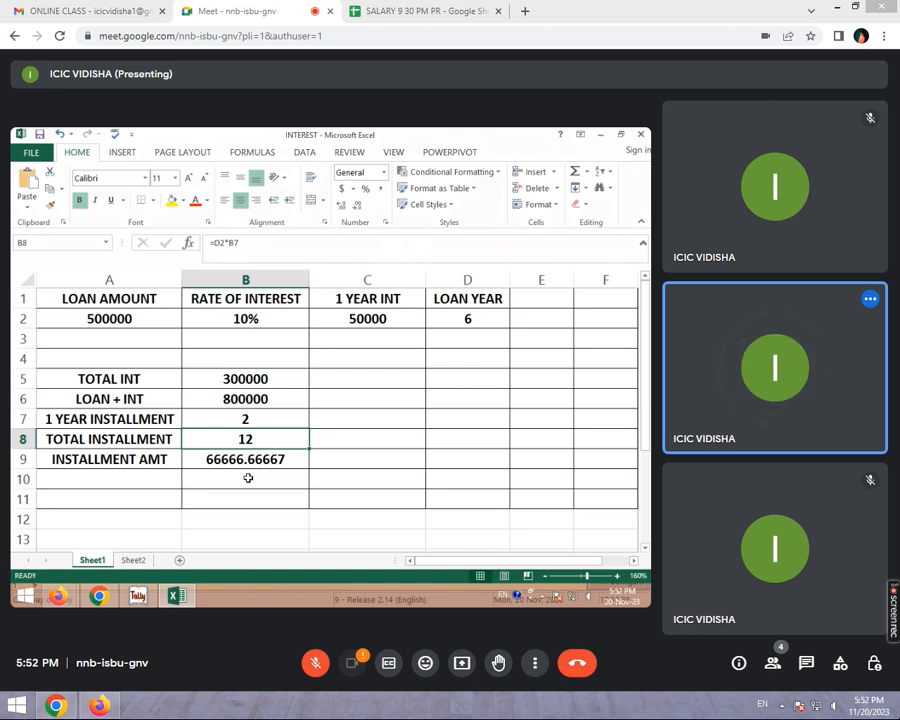
Step: Set the 1 YEAR INSTALLMENT count in cell B7 to 12
click(290, 415)
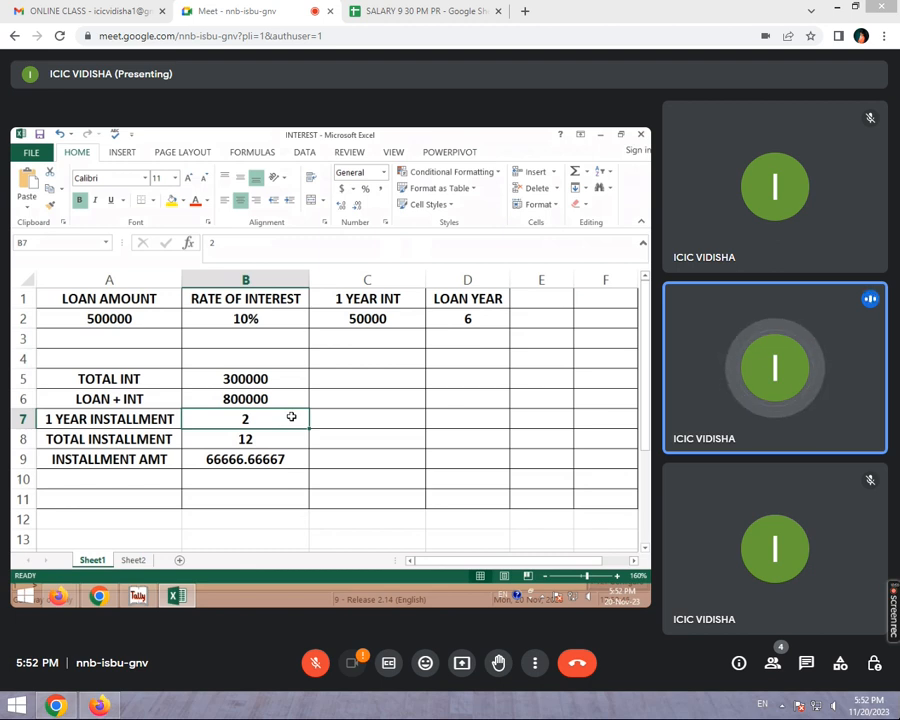
text(12)
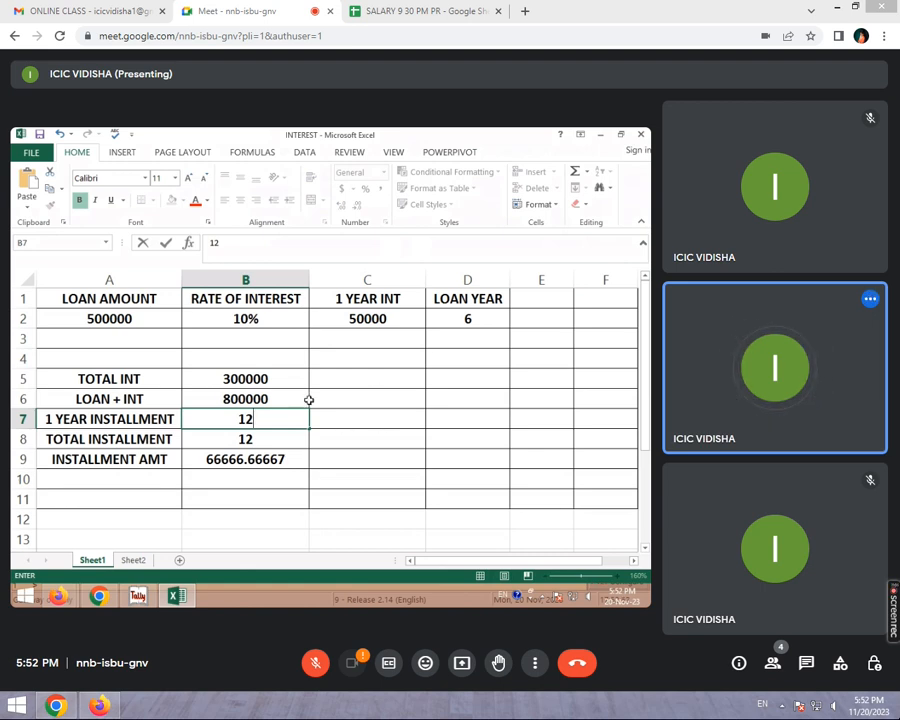
click(467, 399)
Step: Clear the TOTAL INSTALLMENT formula from cell B8, leaving the cell empty
click(273, 440)
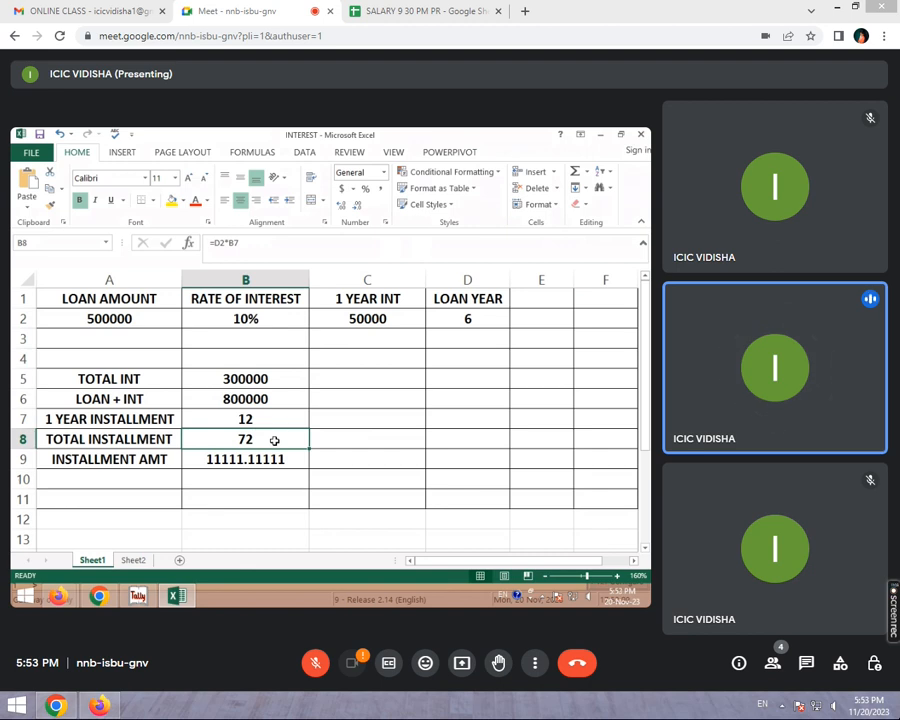
text(=)
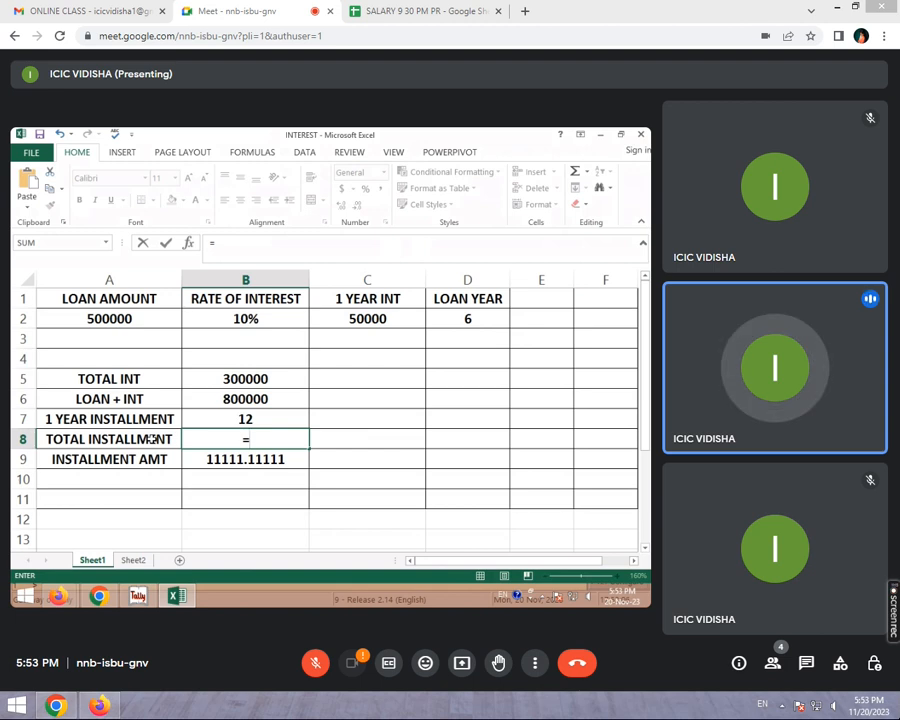
key(Escape)
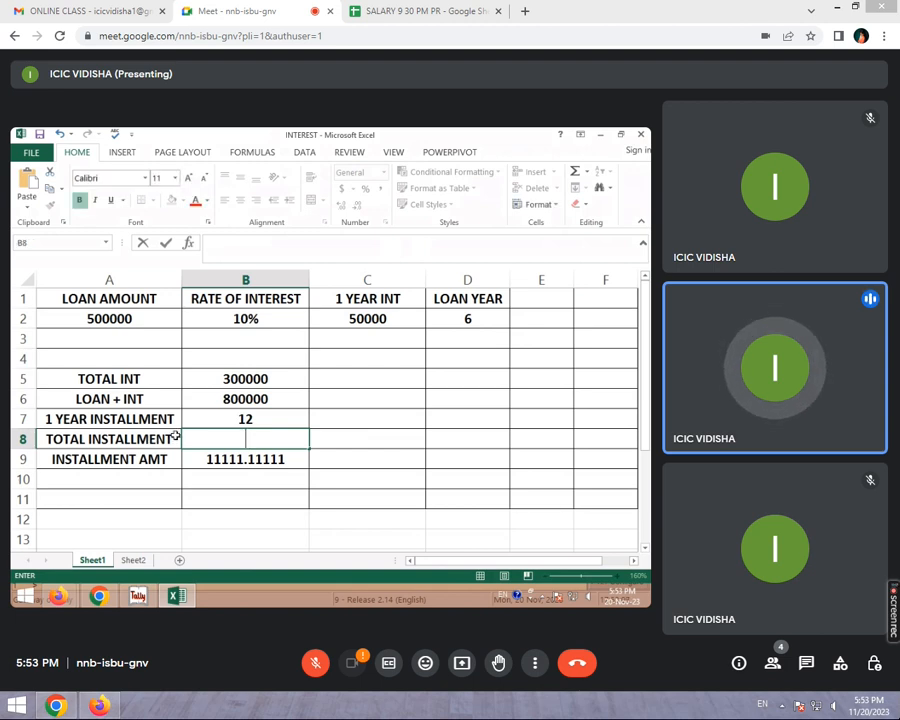
click(319, 434)
click(287, 420)
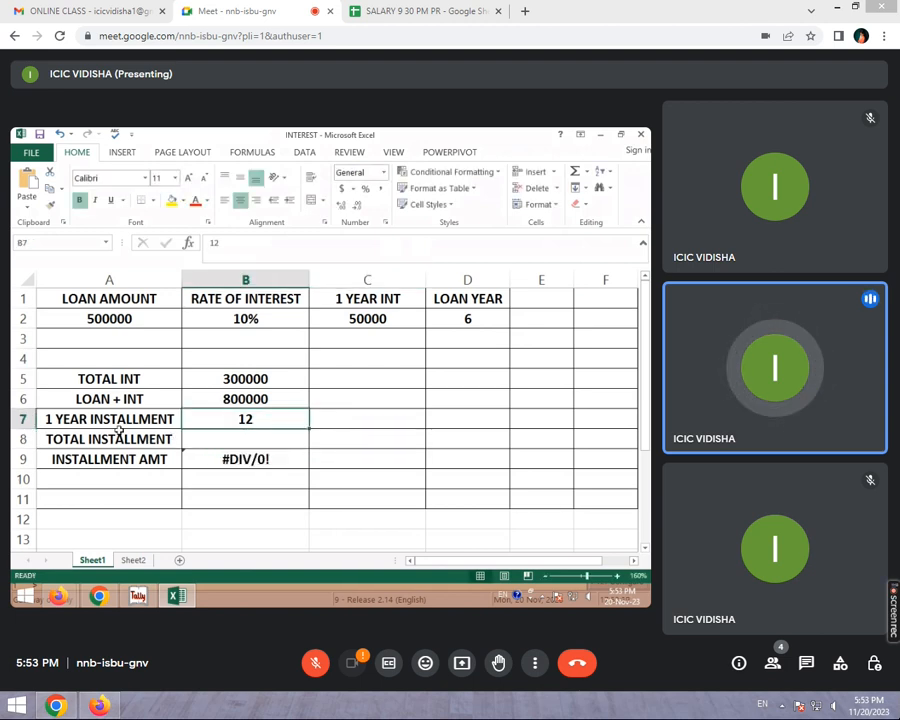
click(280, 404)
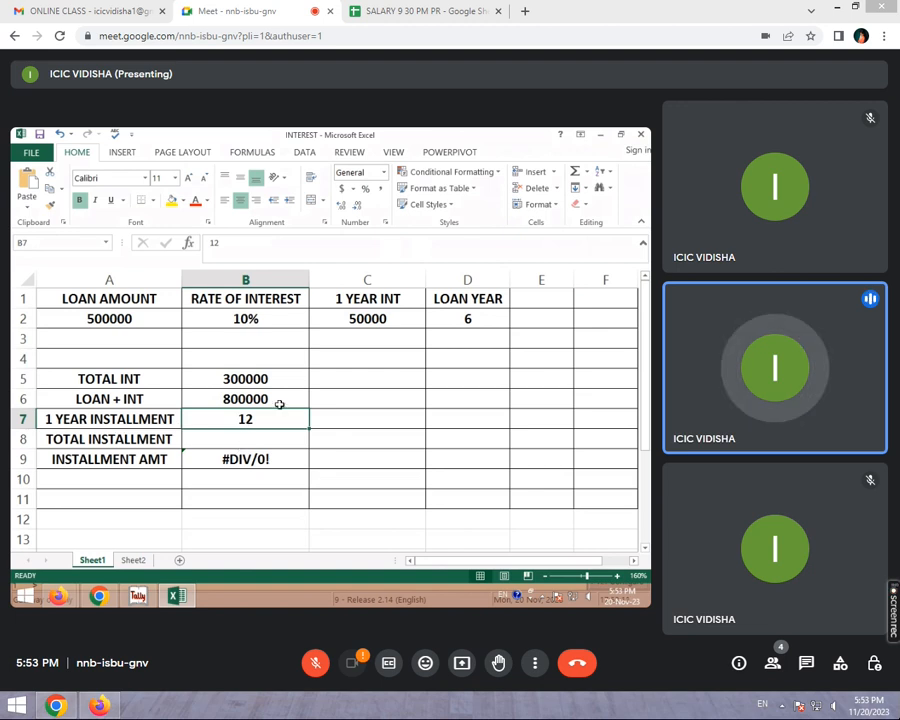
Step: Enter the TOTAL INSTALLMENT formula =B7*D2 in cell B8, multiplying the yearly installments by the loan years
click(279, 420)
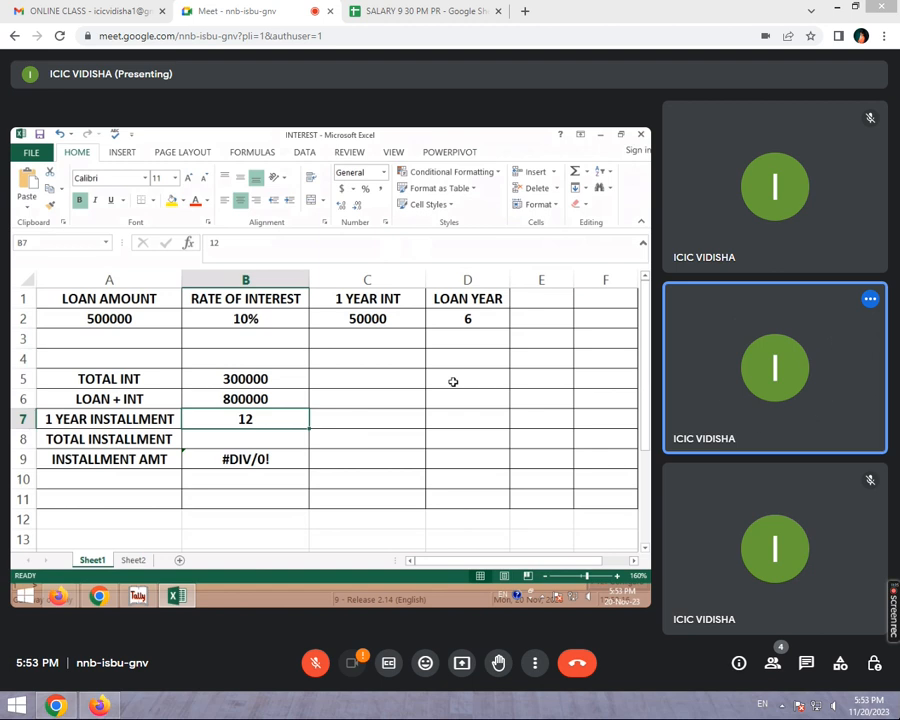
click(273, 439)
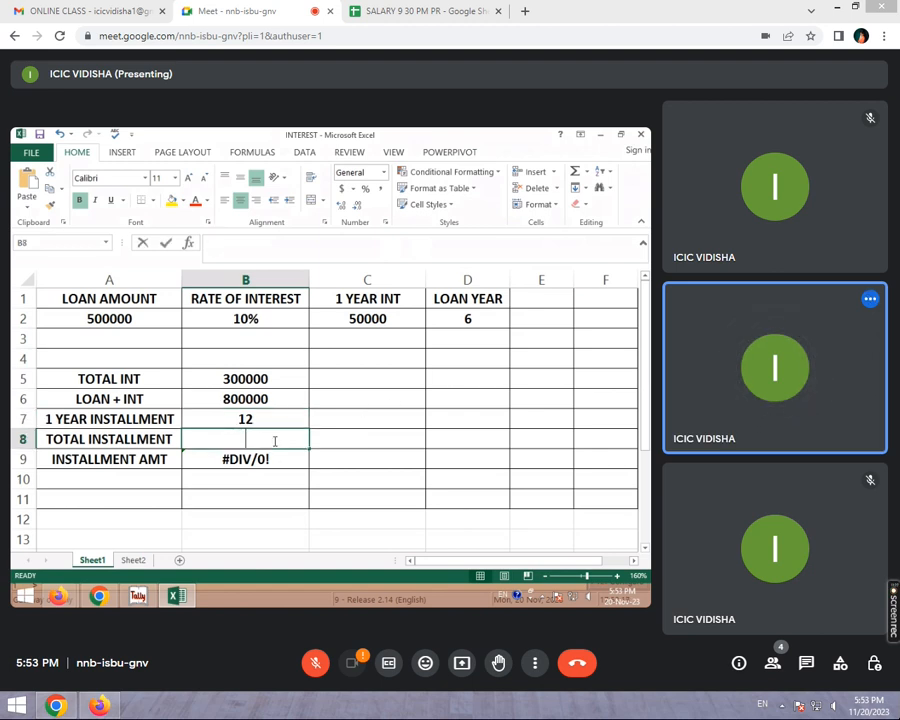
text(=)
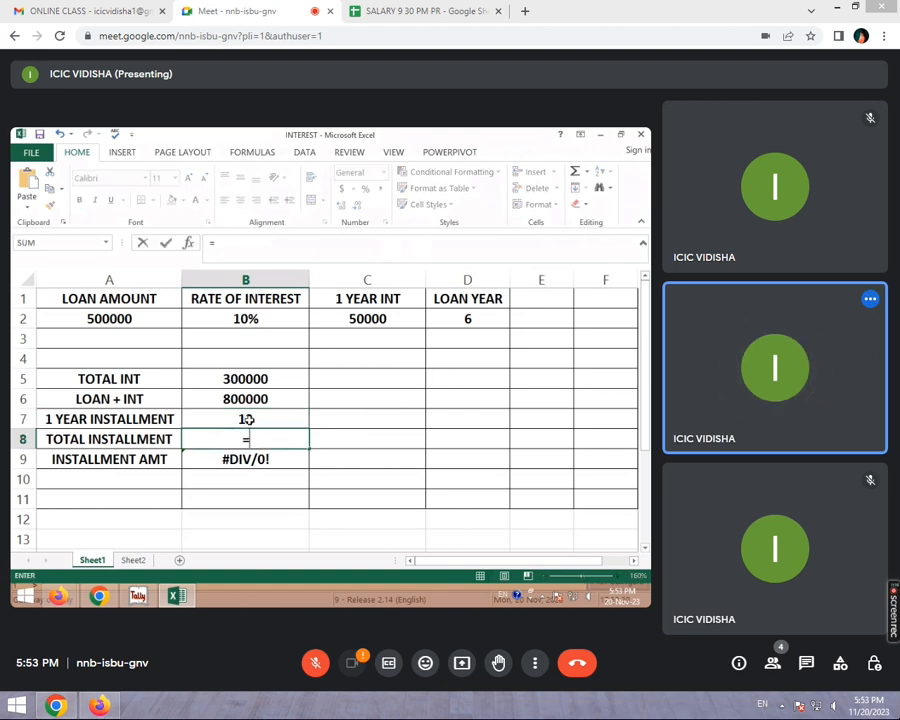
click(247, 419)
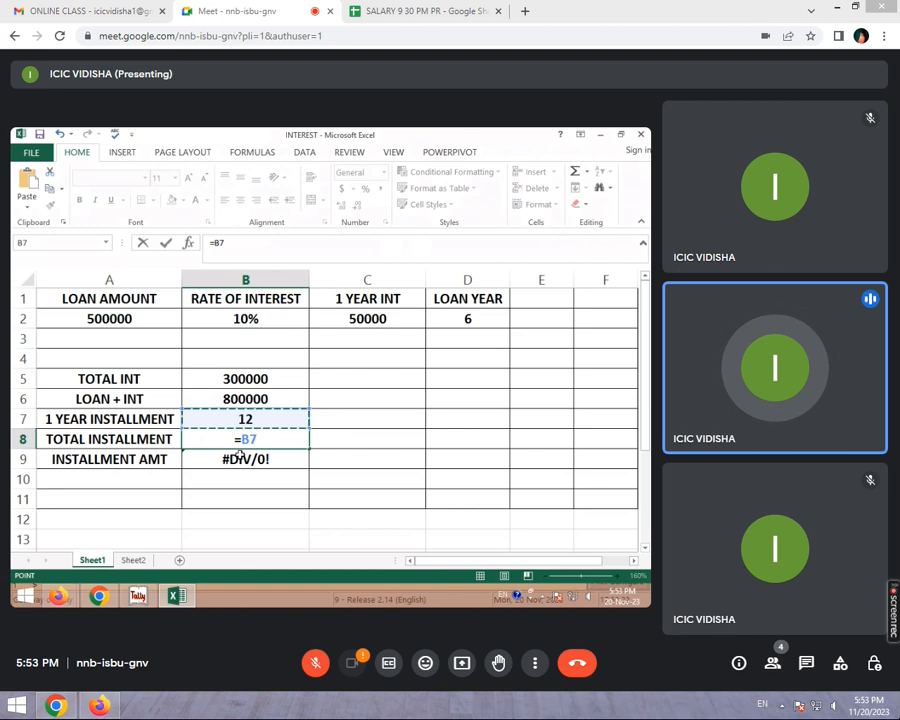
text(*)
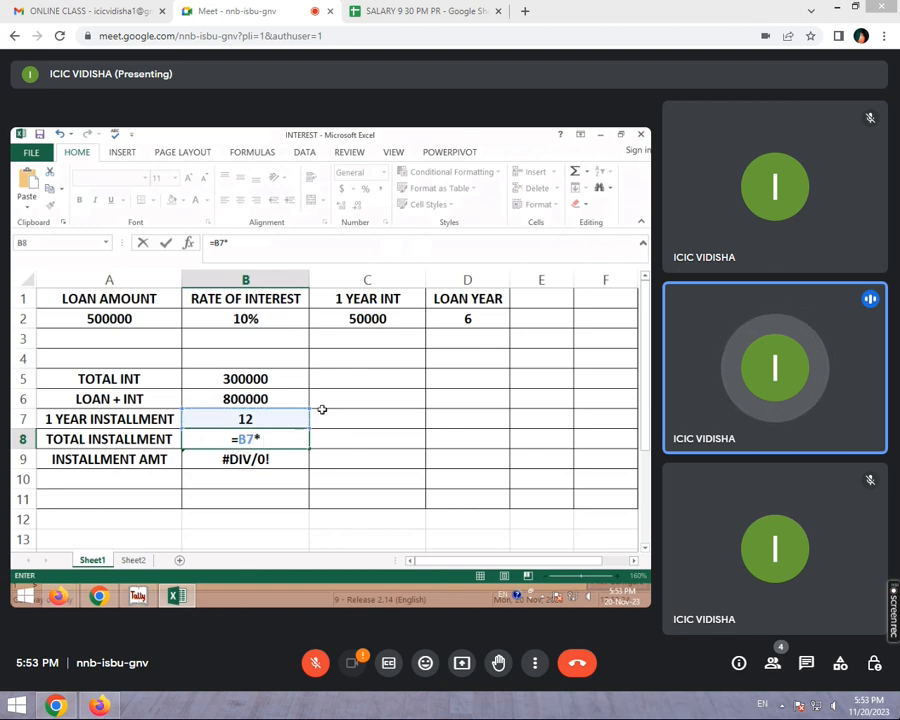
click(467, 318)
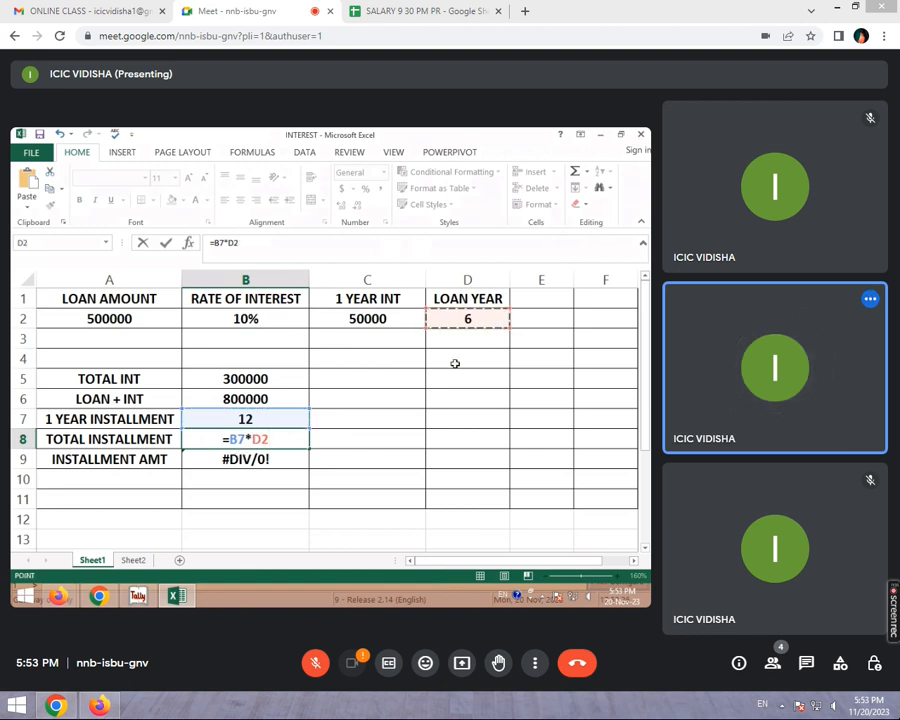
key(Return)
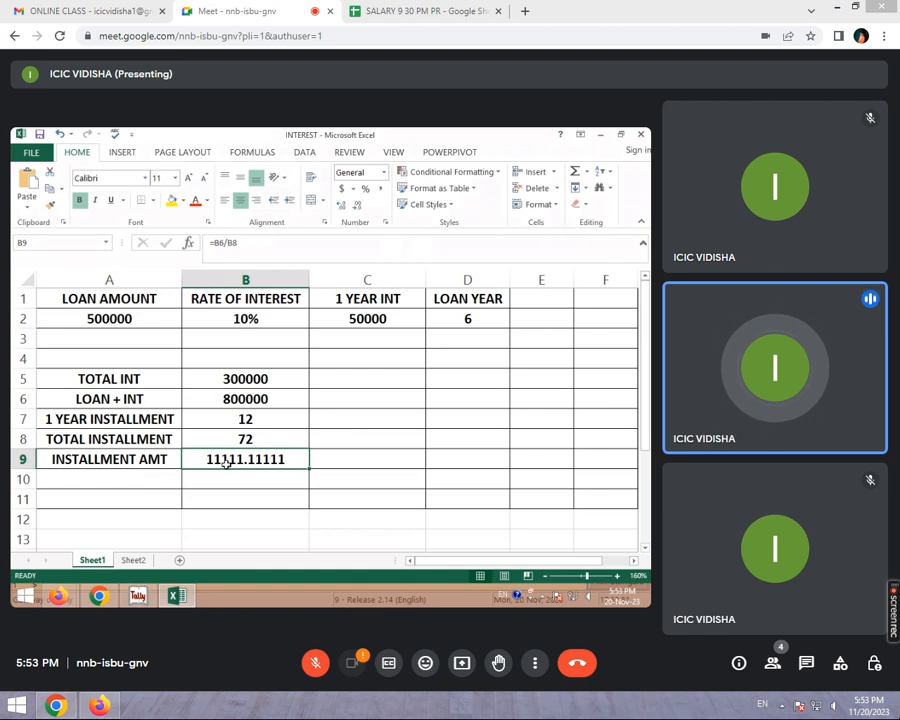
Step: Re-enter the INSTALLMENT AMT formula in cell B9 as =B6/B8, dividing loan plus interest by the total installments
click(254, 497)
click(271, 465)
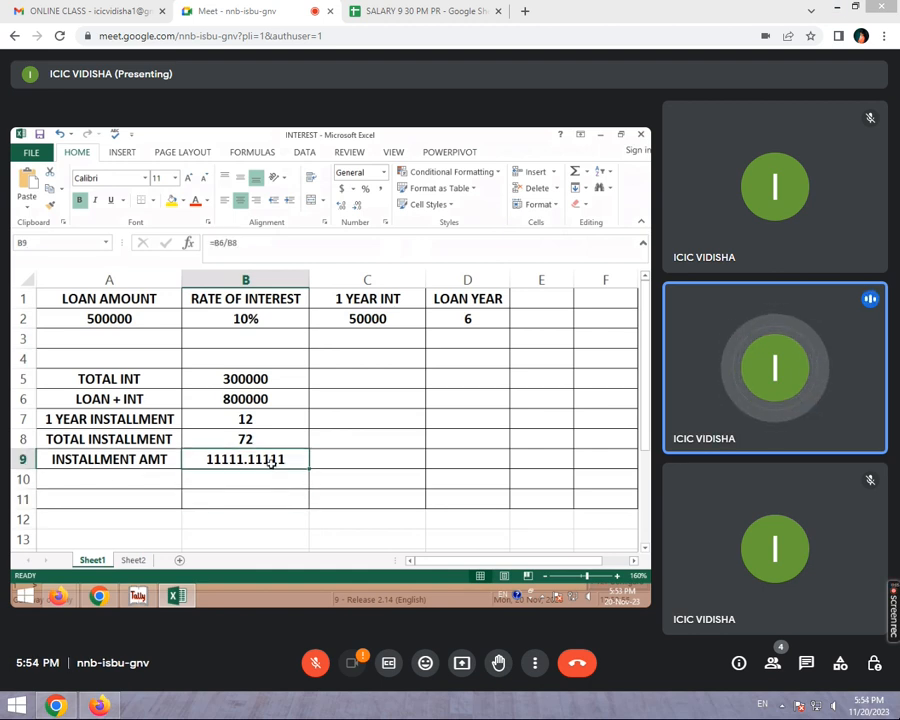
text(=)
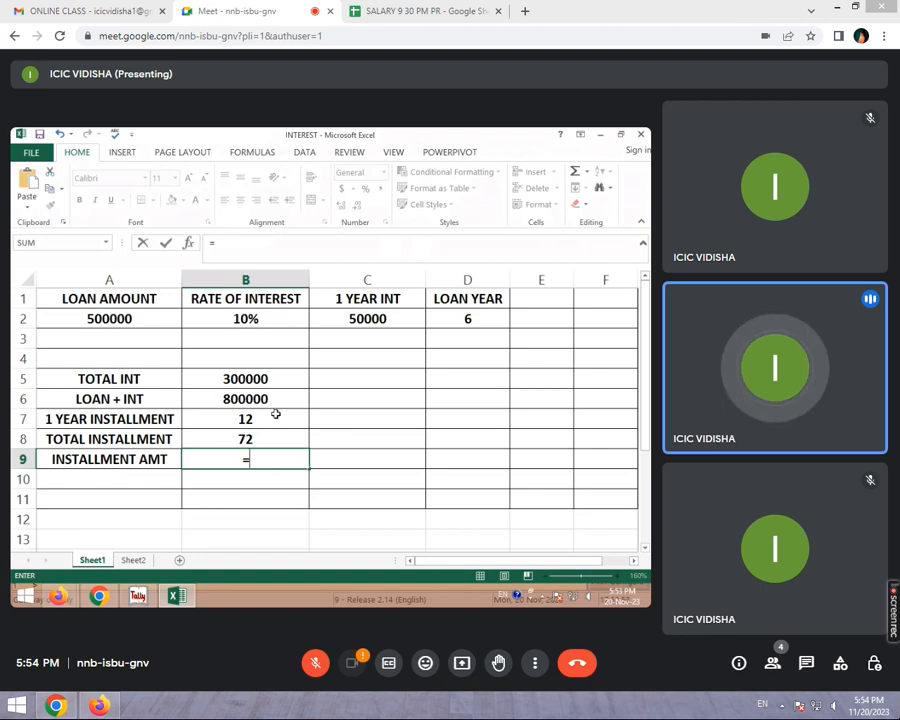
click(224, 394)
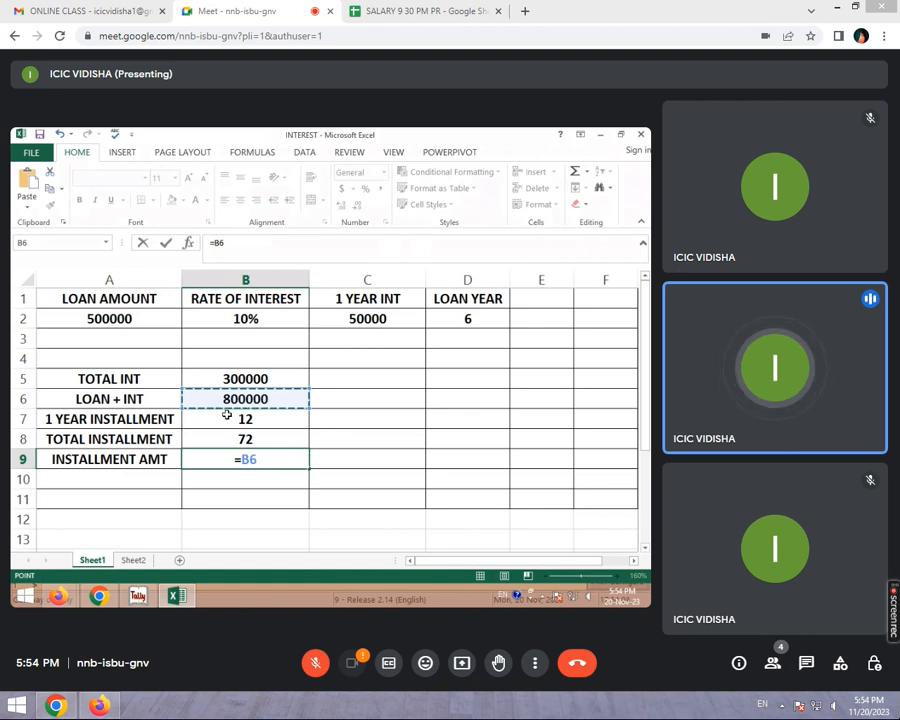
text(/)
click(262, 438)
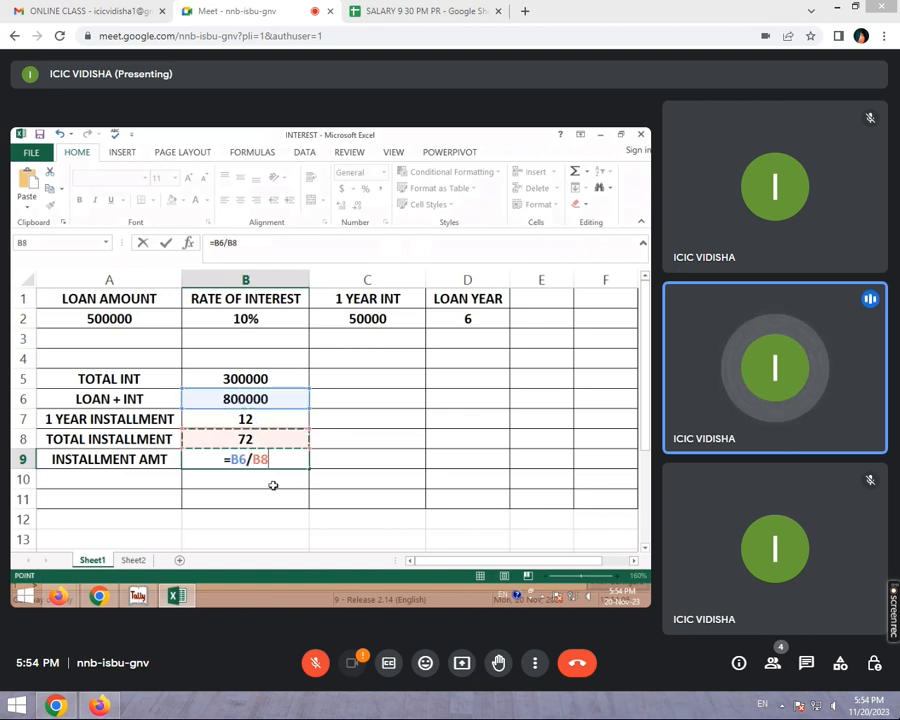
key(Return)
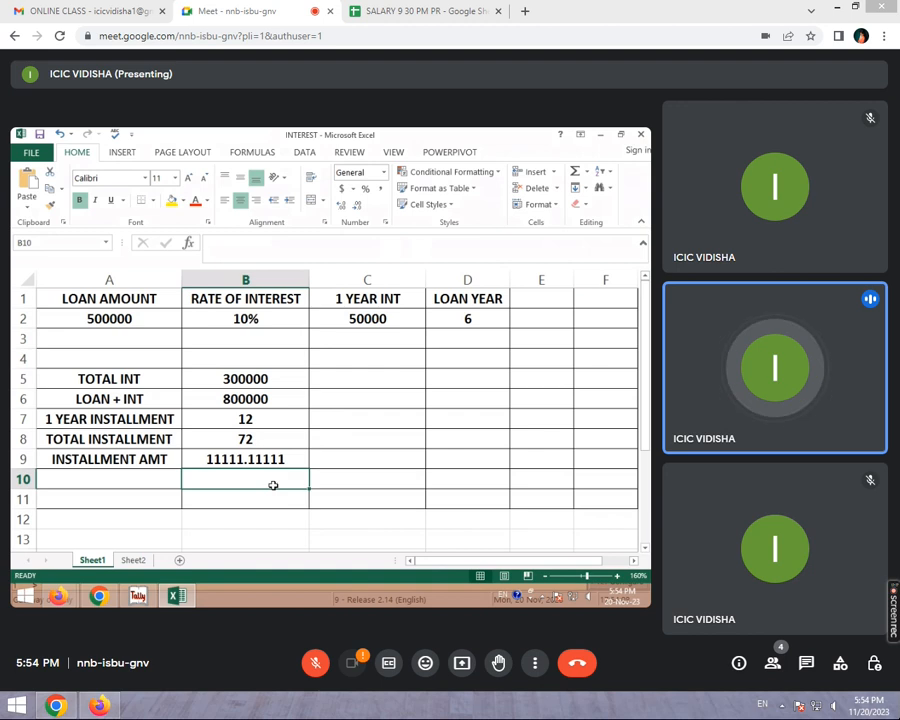
Step: Reduce the INSTALLMENT AMT in cell B9 to a whole number with no decimal places
click(284, 458)
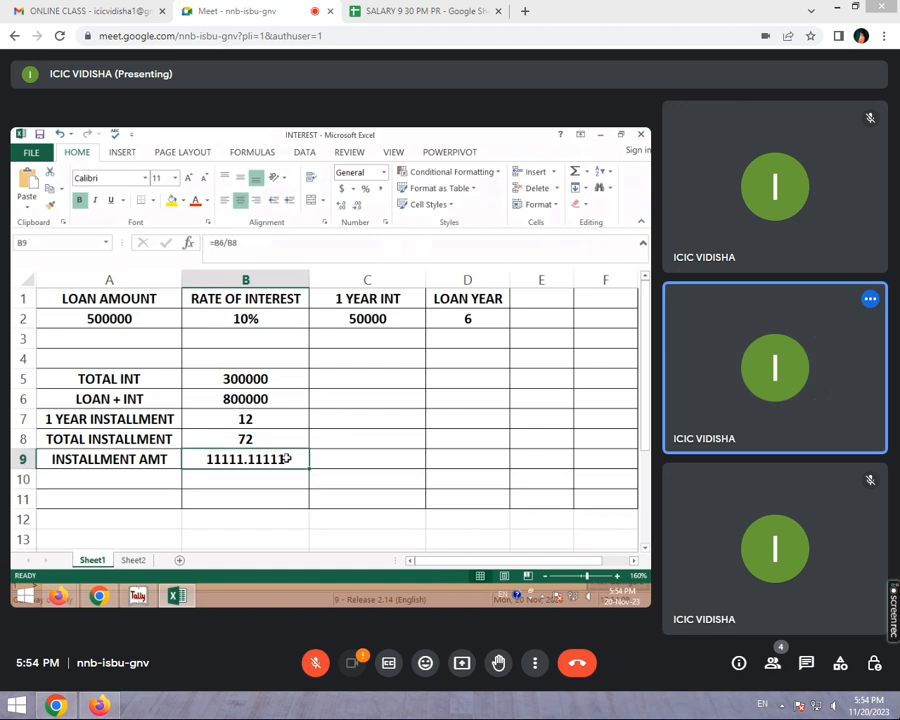
click(360, 213)
click(360, 213)
click(360, 213)
click(360, 213)
click(360, 213)
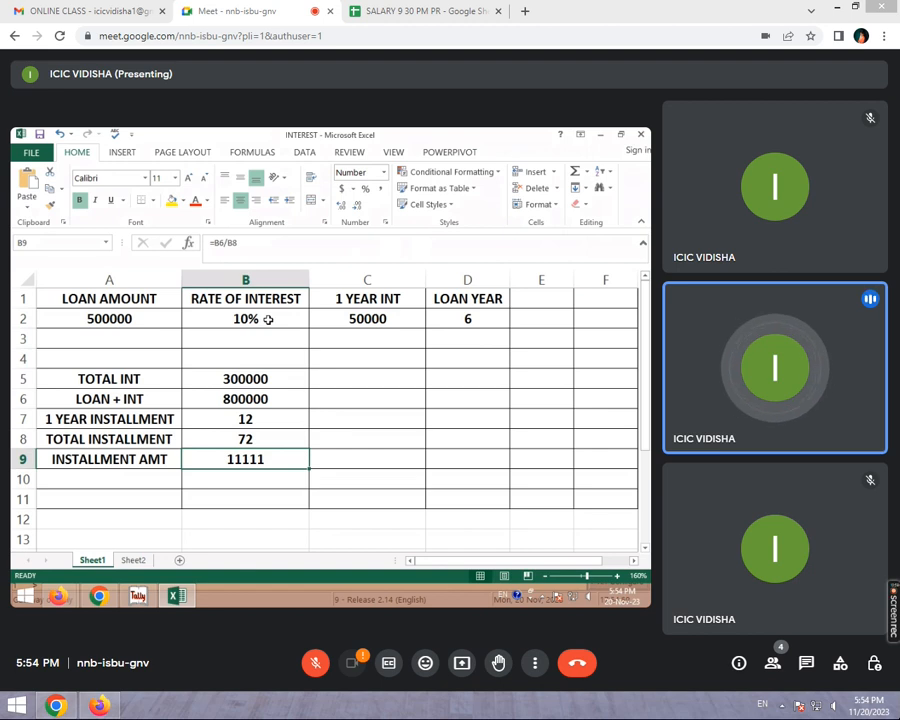
text(5)
click(348, 373)
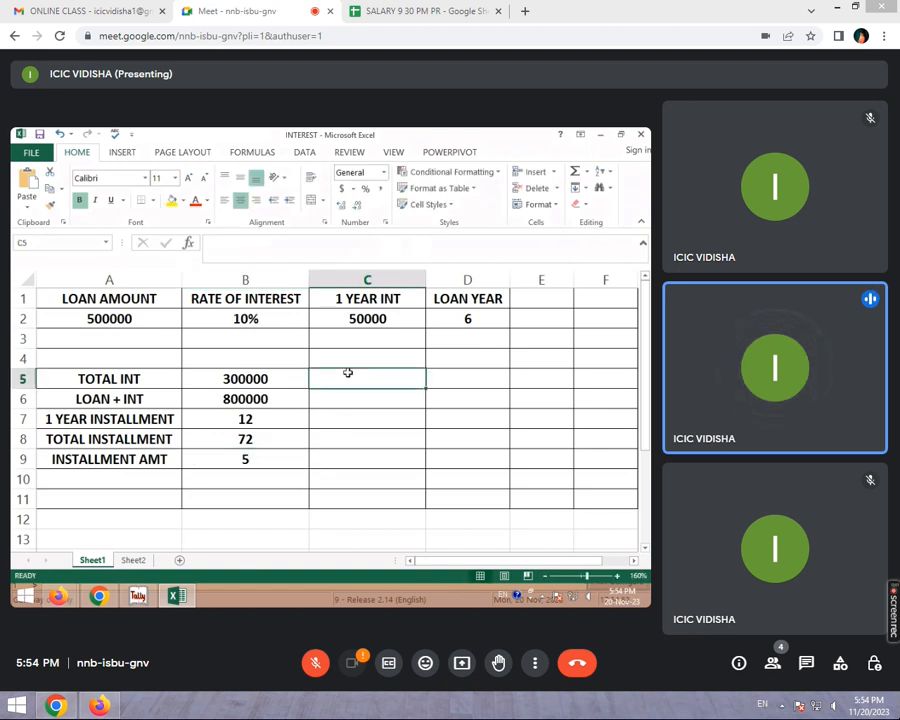
key(ctrl+z)
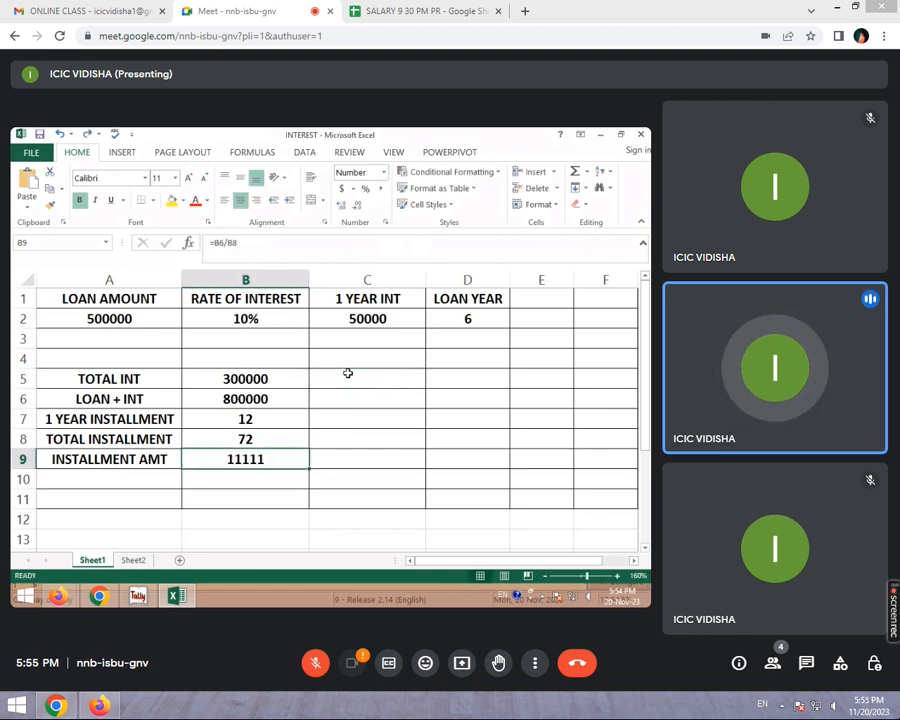
Step: Try a 5% RATE OF INTEREST in cell B2 to compare the installment amount, and restore the rate to 10%
click(288, 324)
text(5)
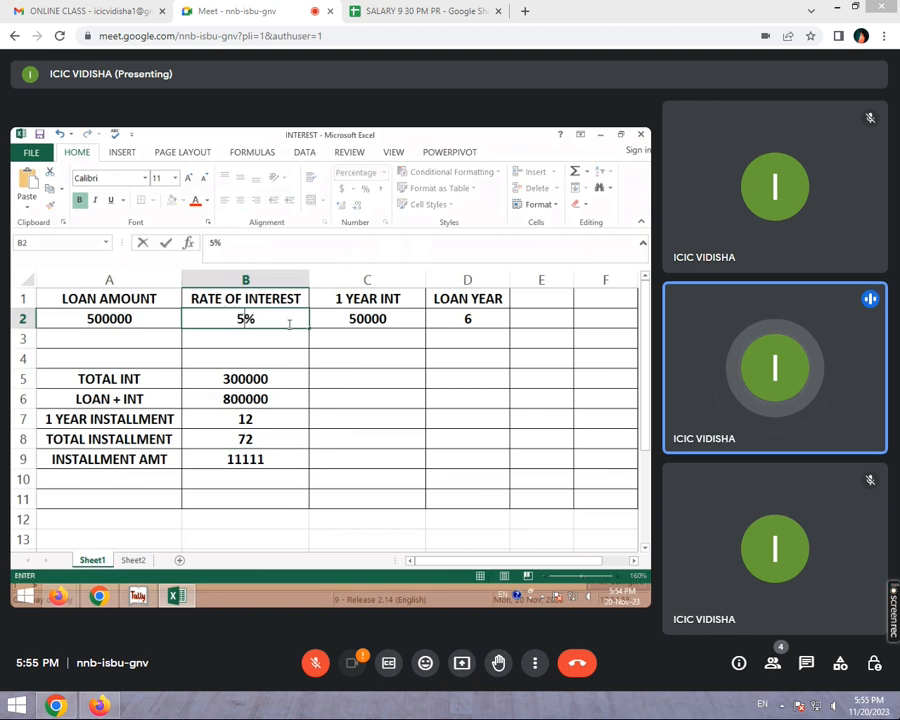
click(460, 362)
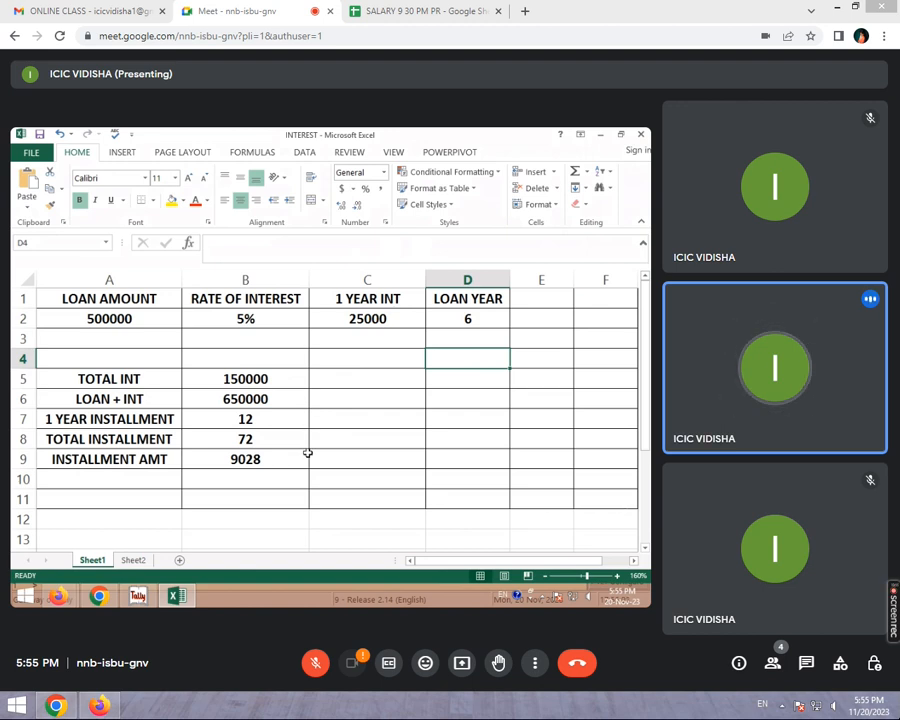
click(267, 320)
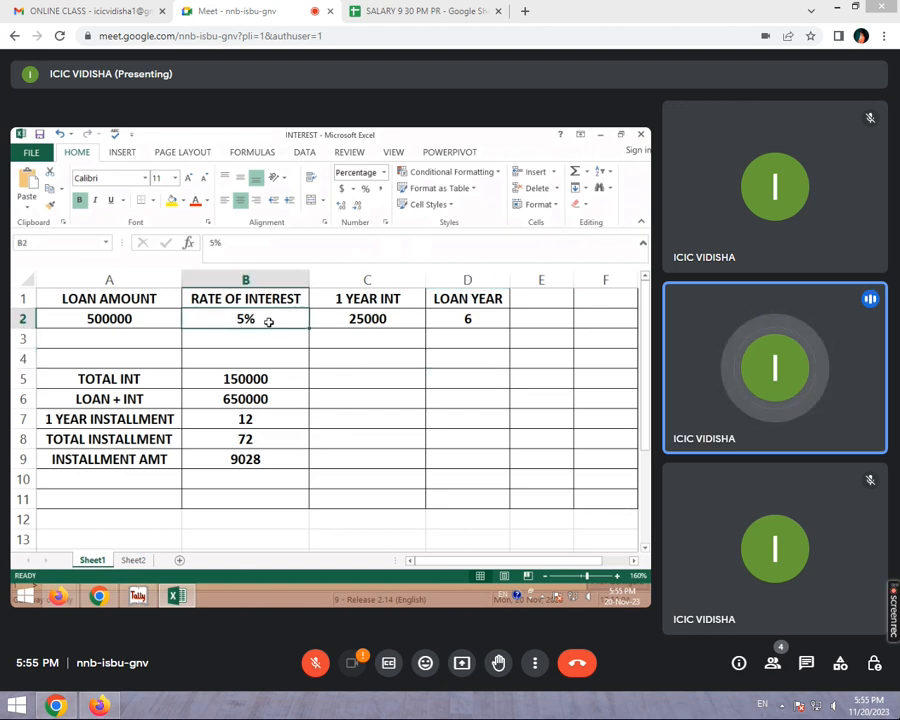
text(10)
click(341, 401)
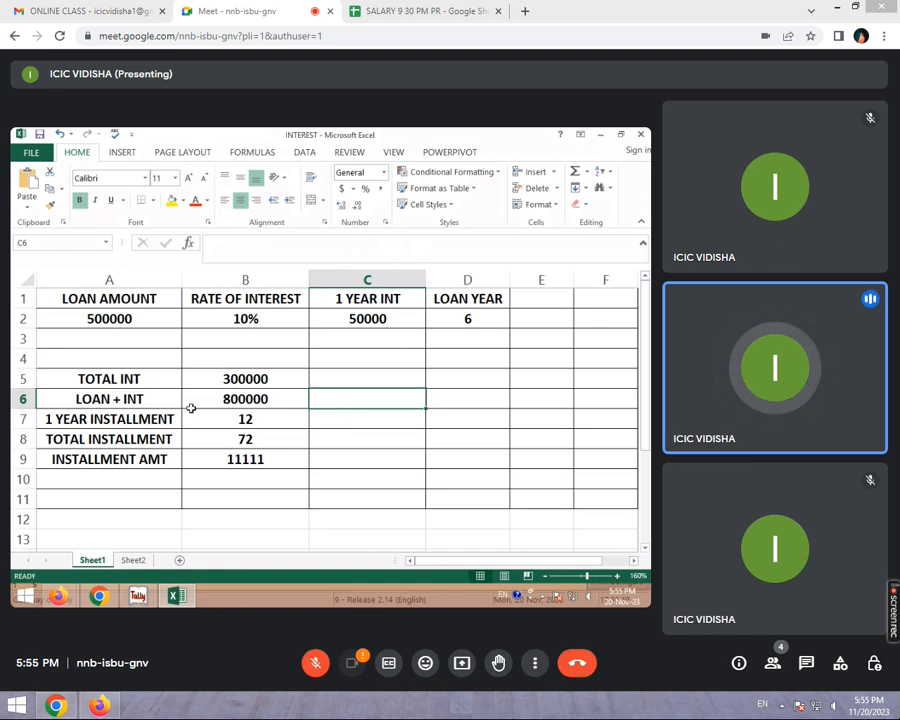
click(220, 379)
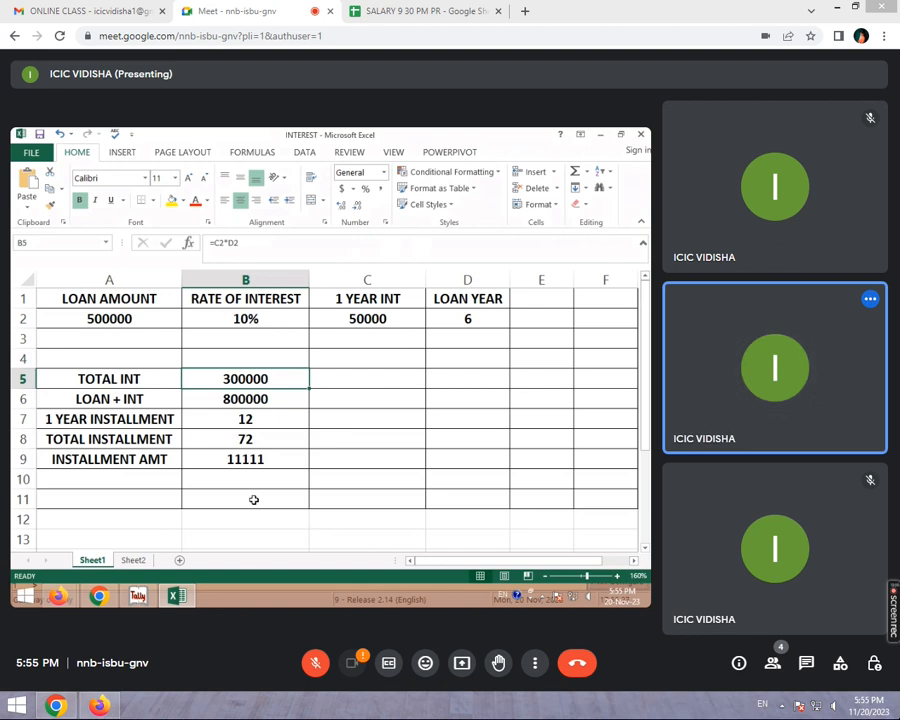
Step: Switch to Tally and start creating a new ledger named INTEREST A/C
click(146, 586)
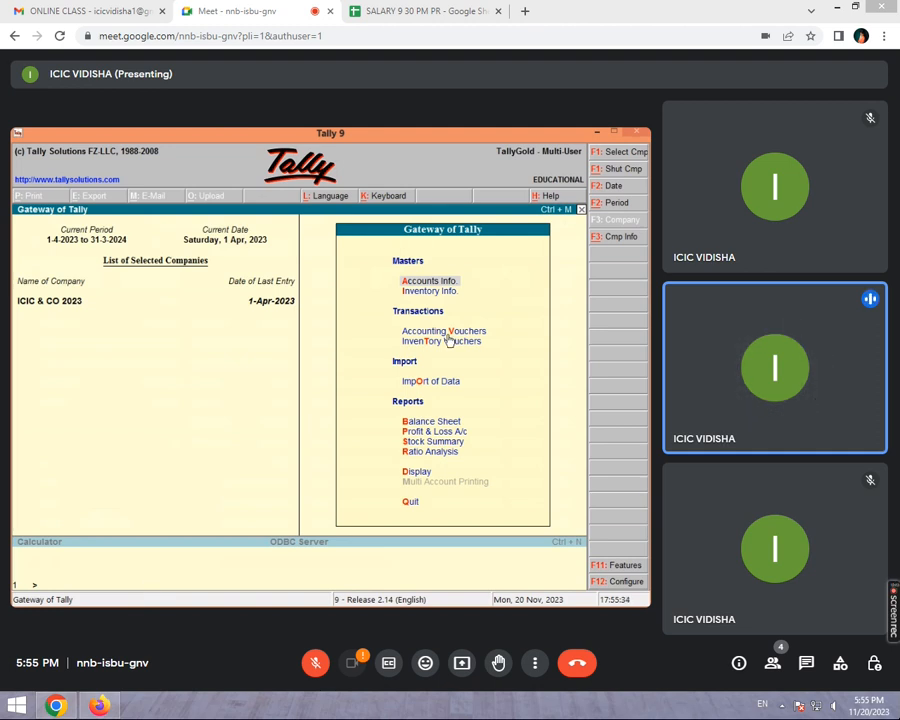
key(Return)
key(Return)
key(Return)
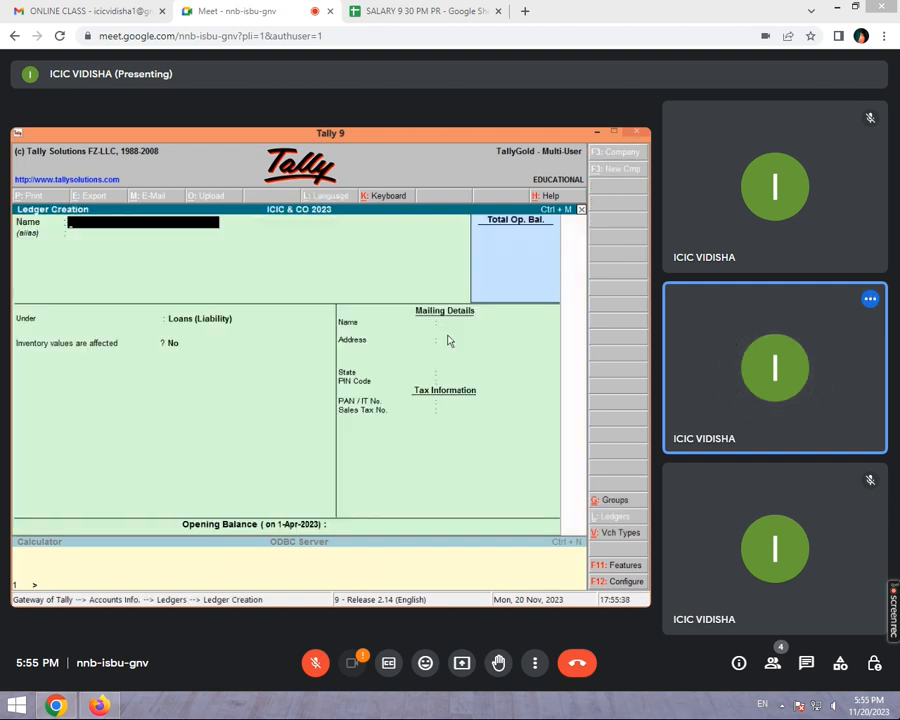
text(INT)
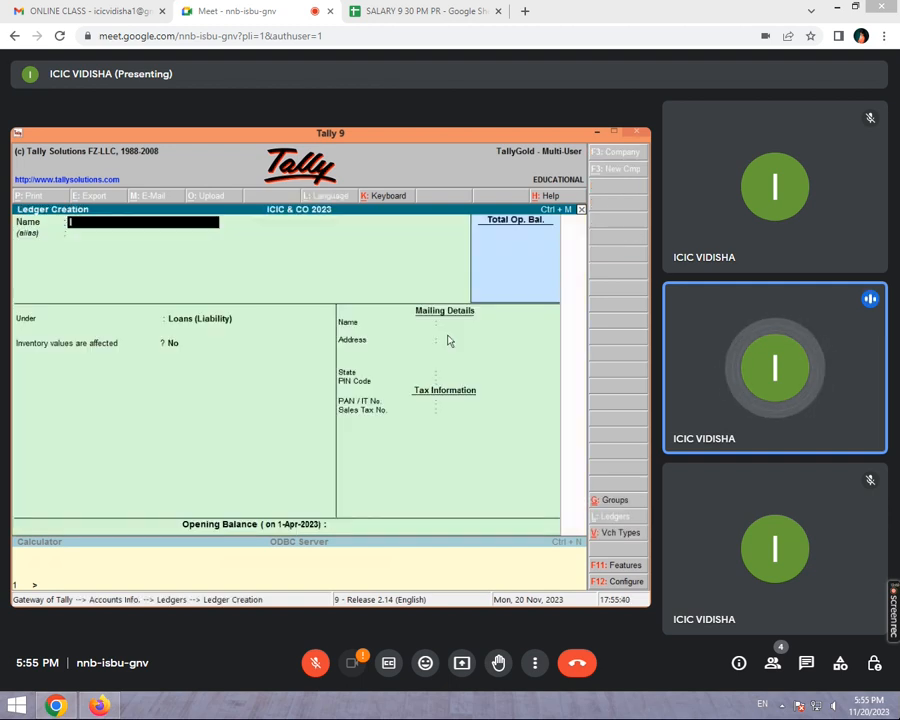
text(EREST)
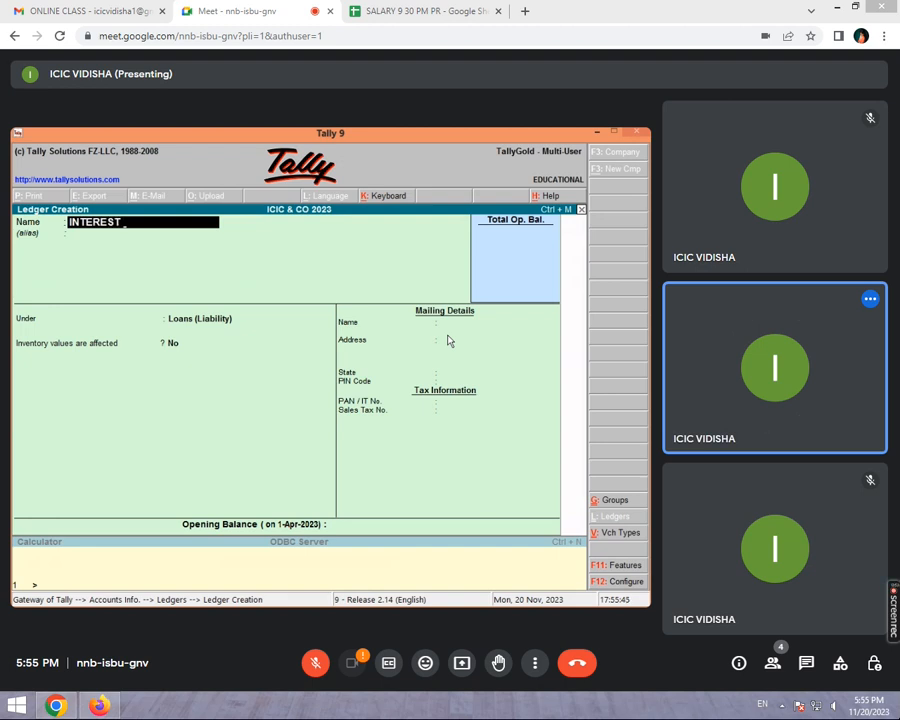
text( A/C)
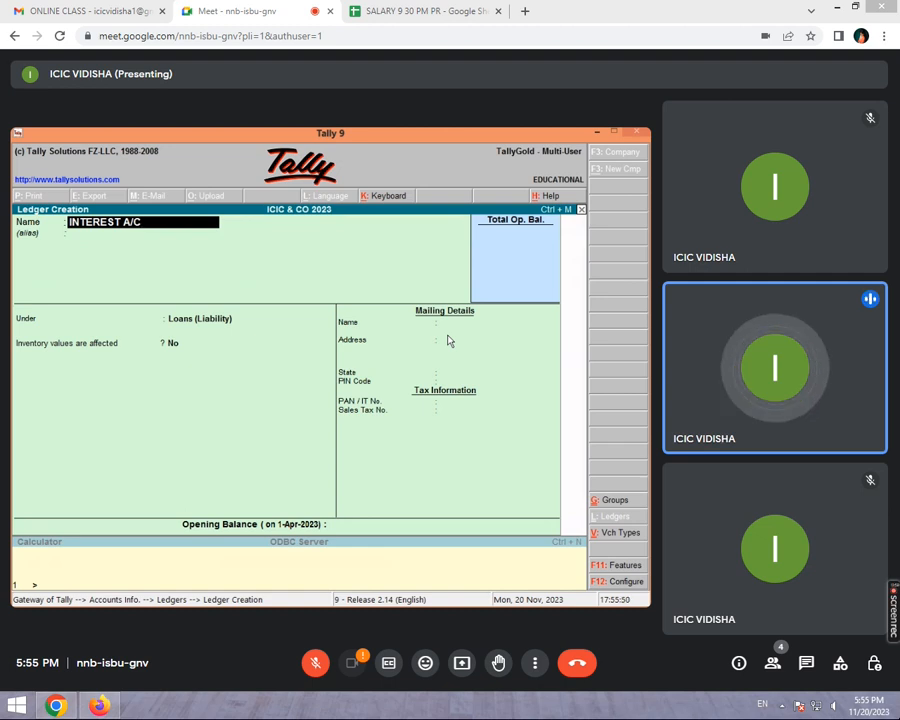
key(Return)
key(Return)
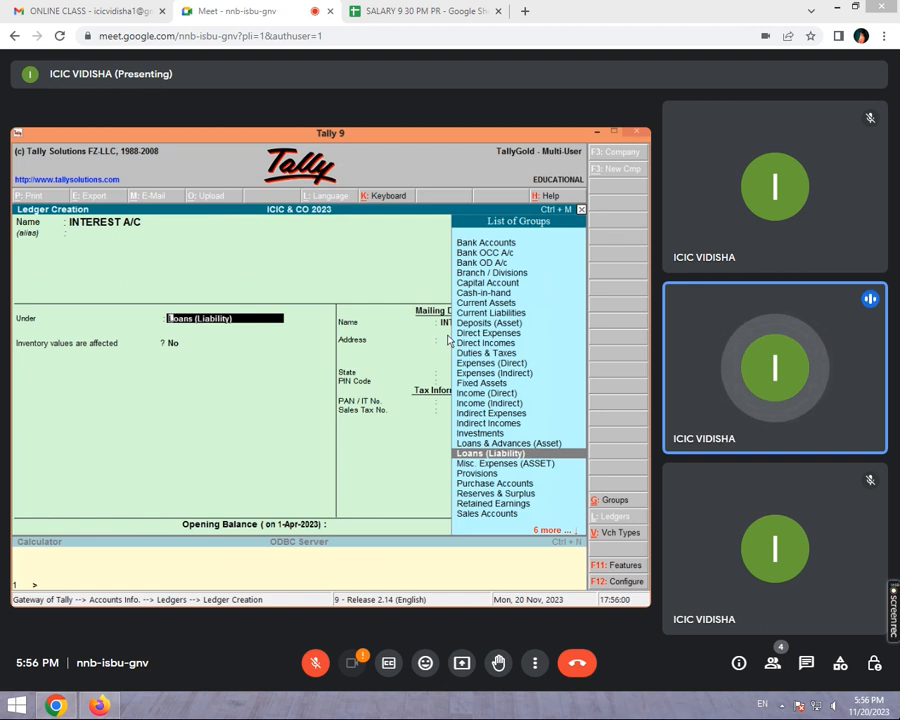
Step: Place the INTEREST A/C ledger under Indirect Expenses, save it and return to the Gateway of Tally
text(i)
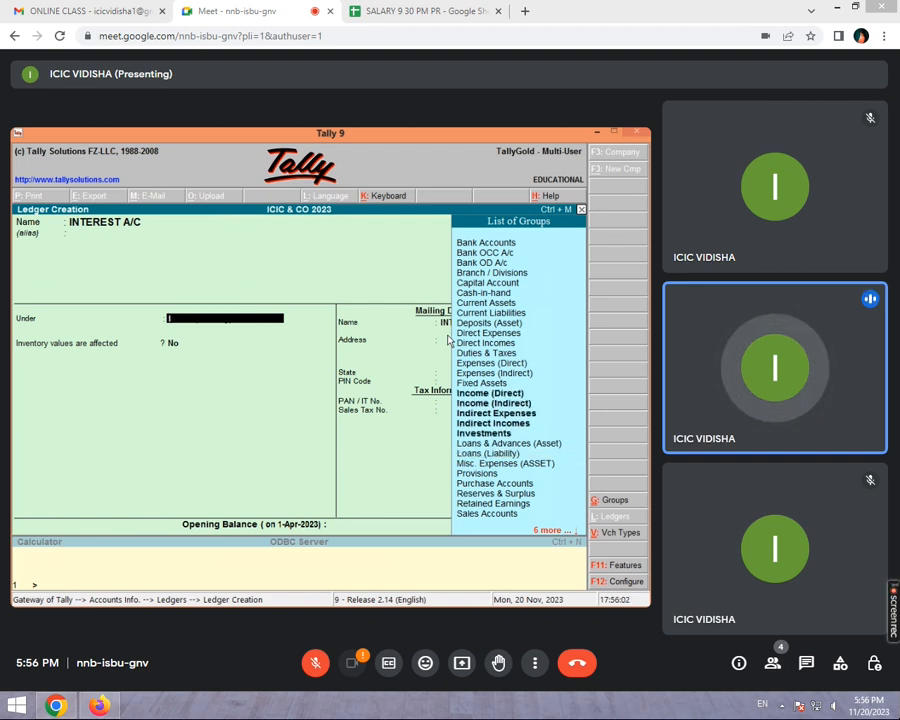
key(Down)
key(Down)
key(Down)
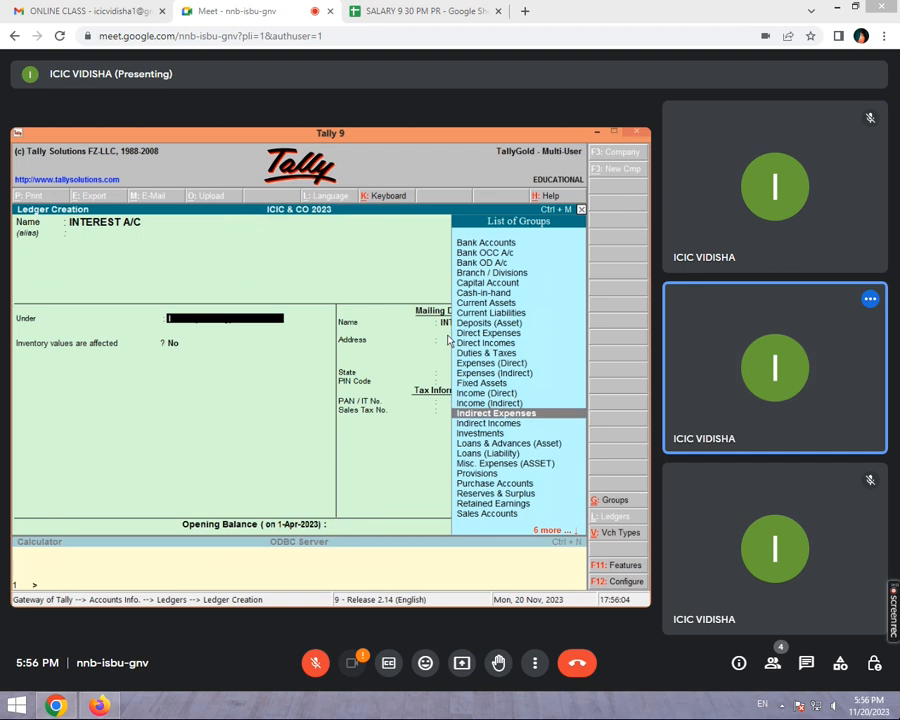
key(Return)
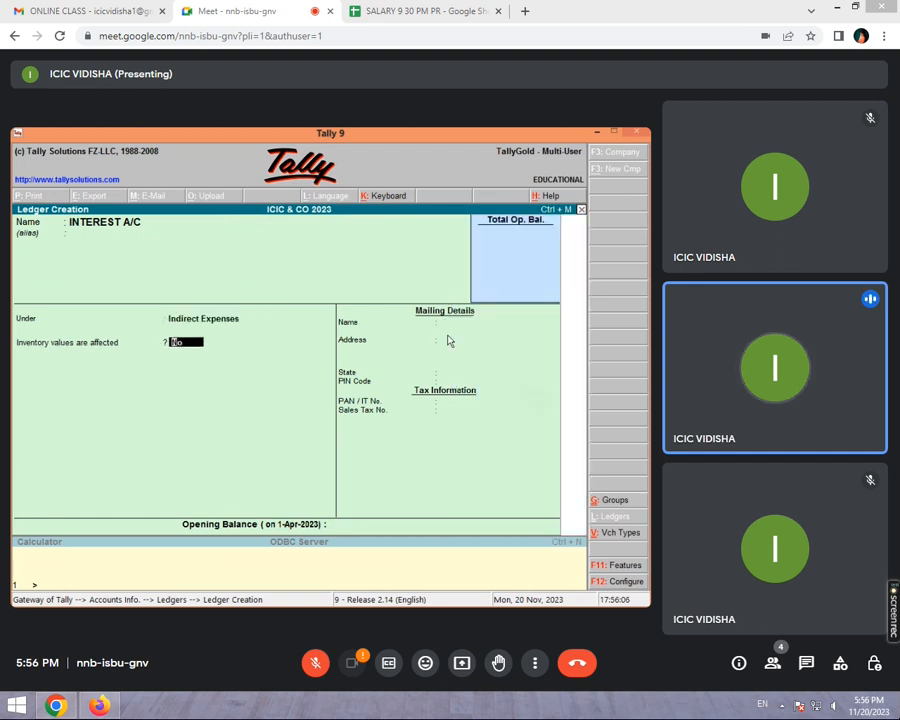
key(Return)
key(Return)
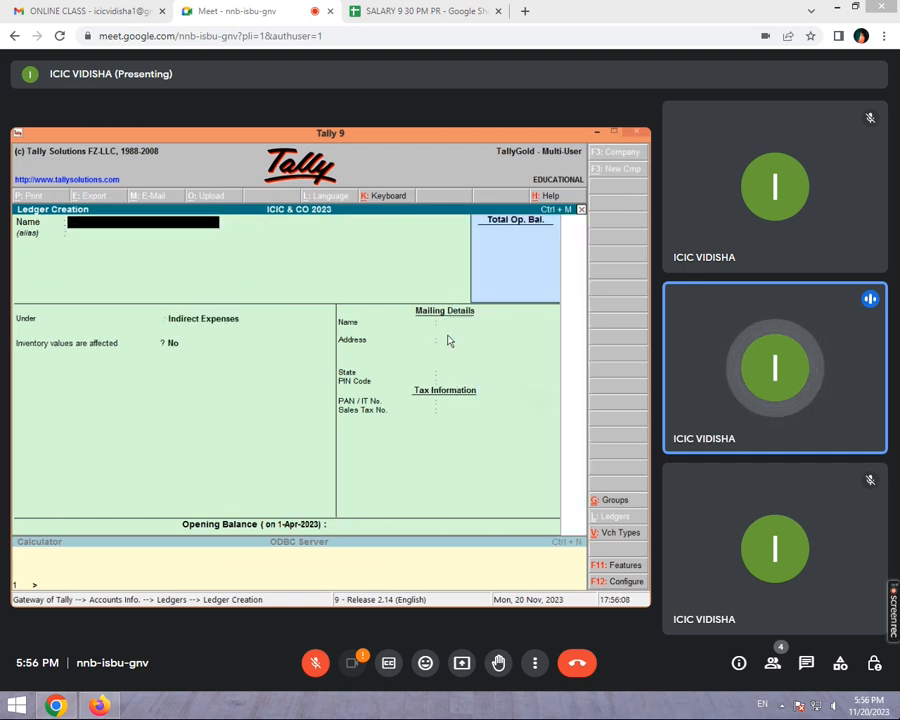
key(Escape)
key(Escape)
key(Escape)
key(Escape)
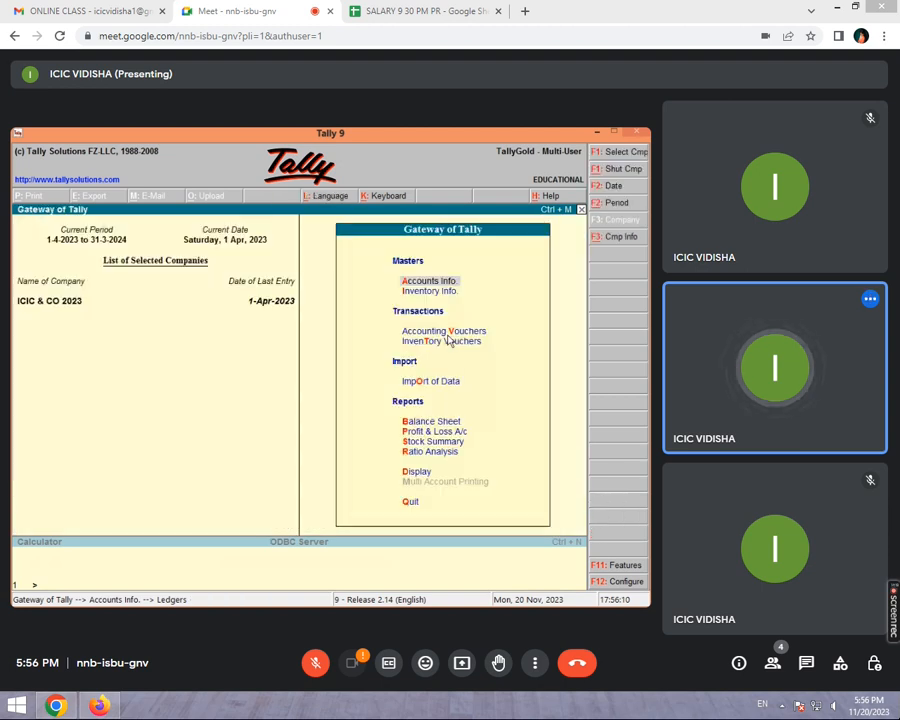
Step: Start a journal voucher and debit INTEREST A/C with 3,00,000
key(v)
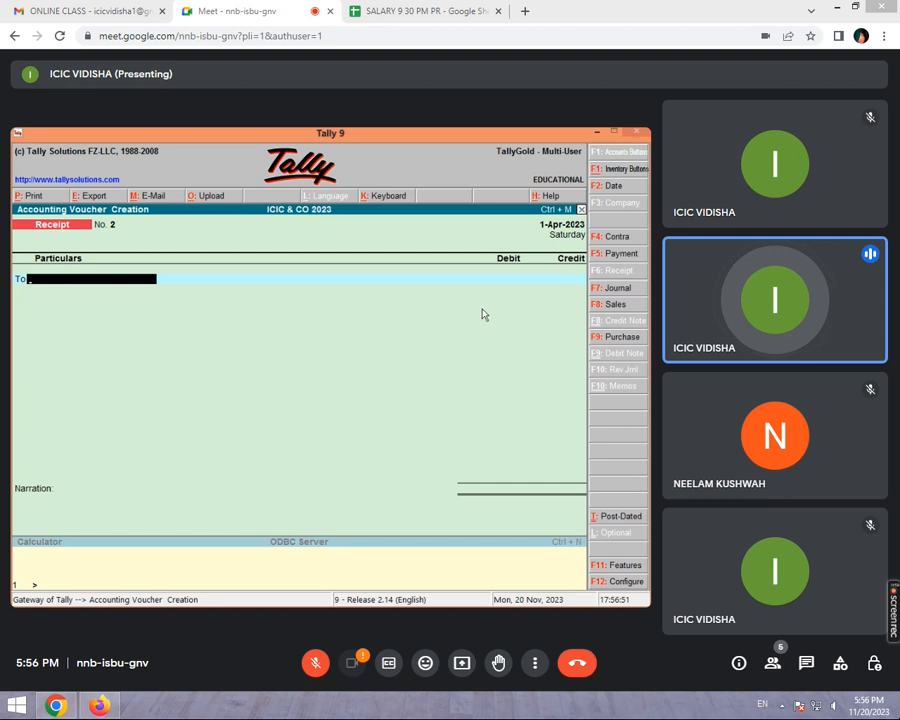
click(617, 288)
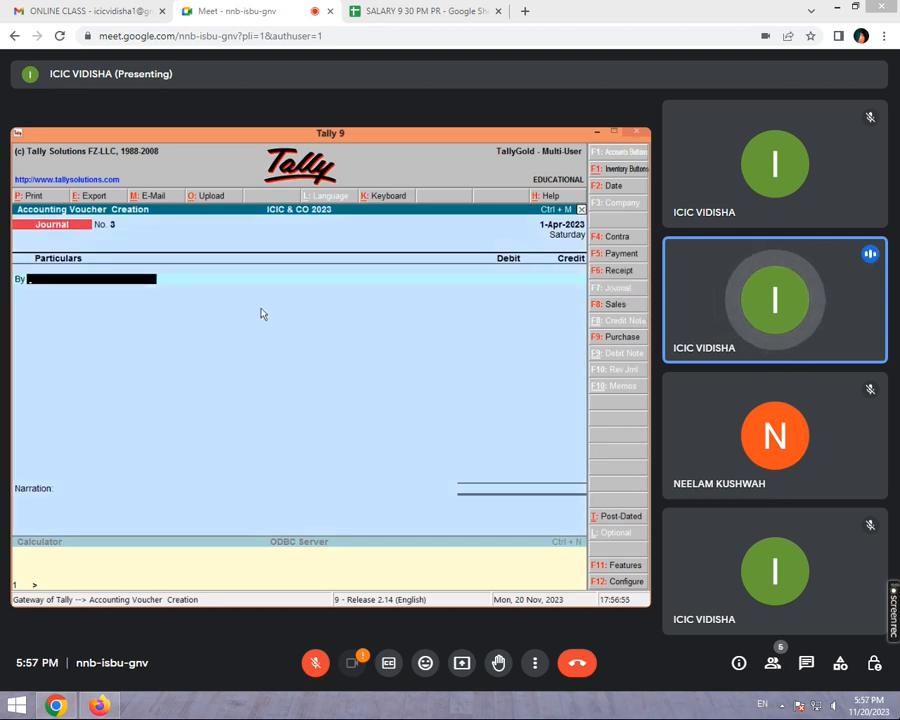
text(I)
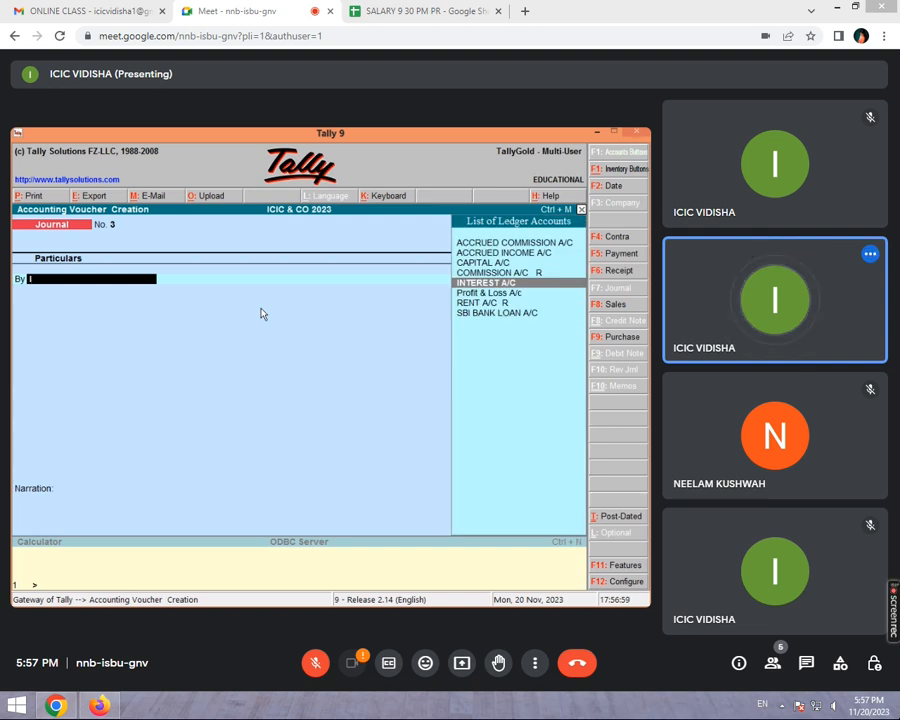
key(Return)
text(3)
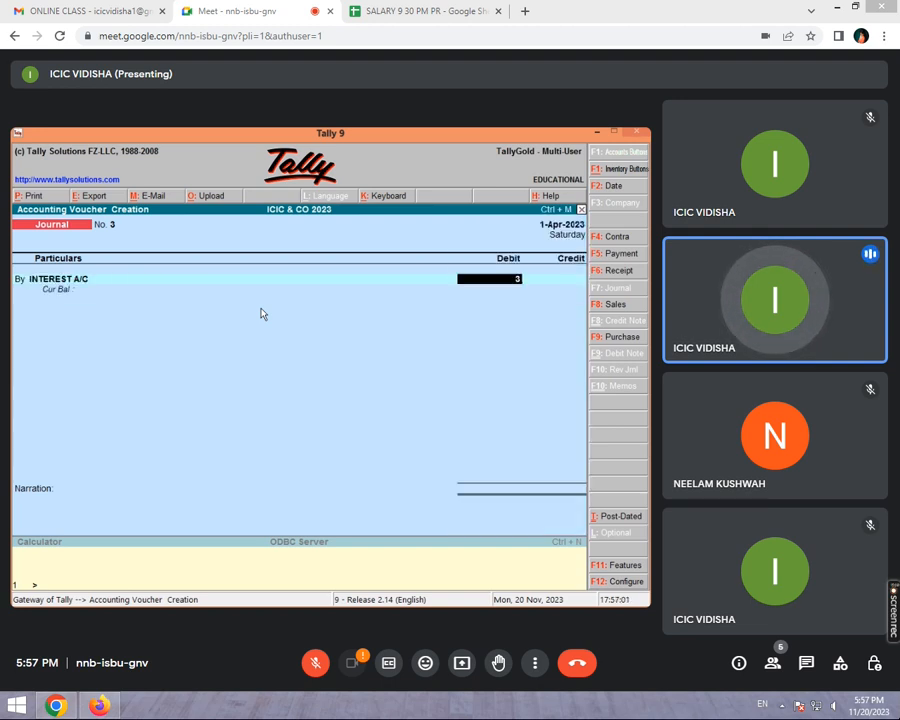
text(,00,000000)
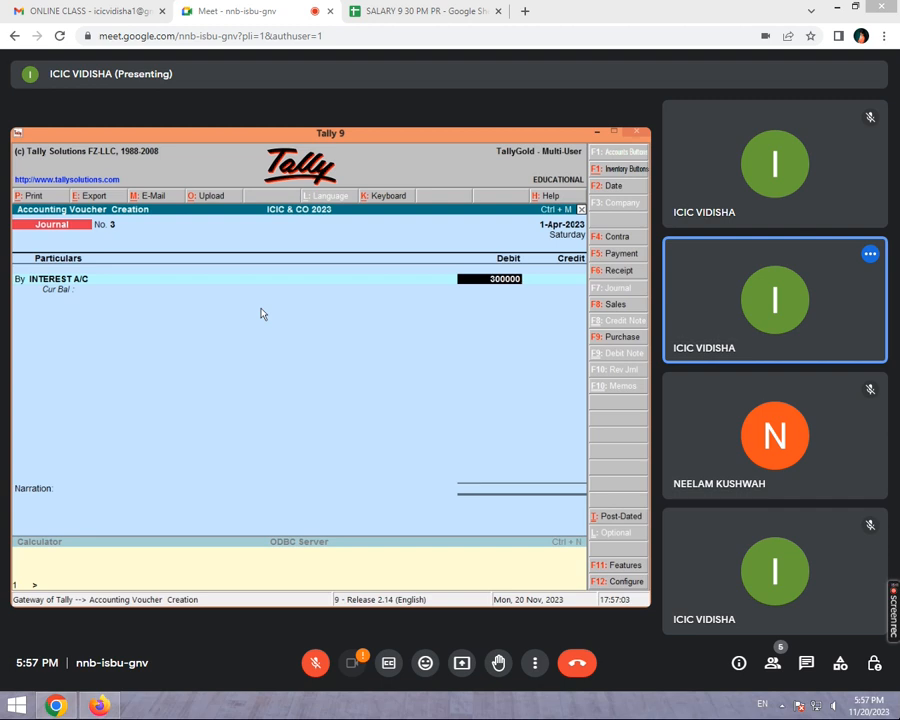
key(Return)
Step: Credit SBI BANK LOAN A/C with 3,00,000 and save the journal voucher without a narration
key(Return)
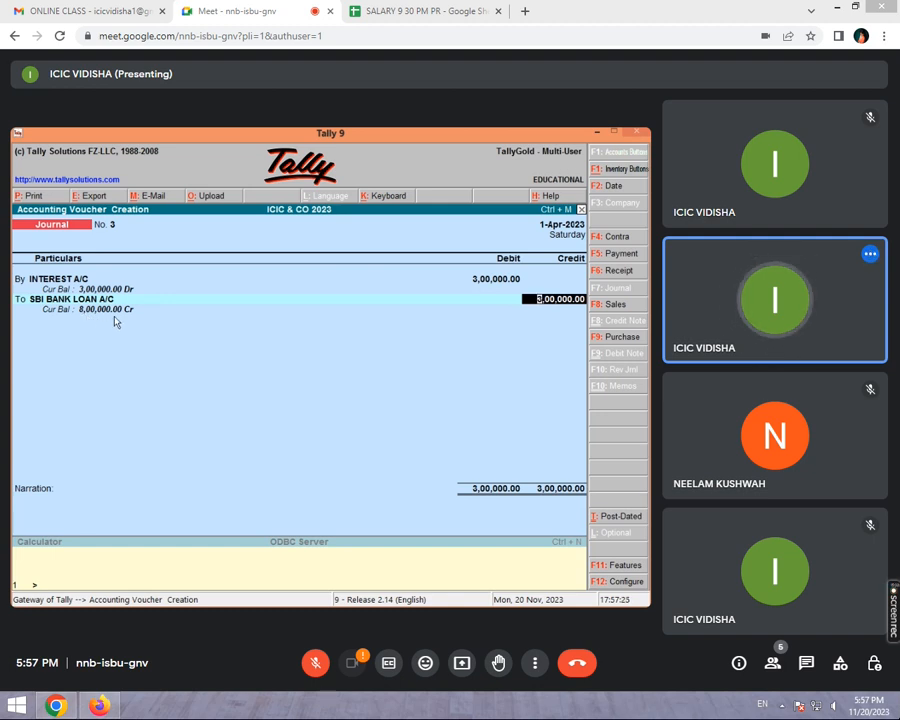
key(Return)
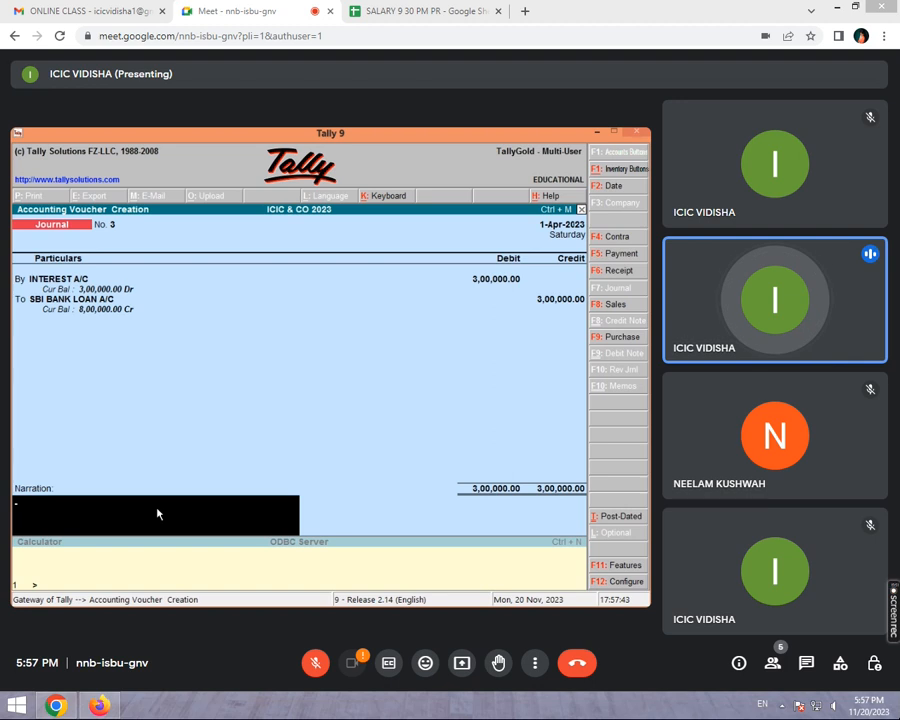
key(Return)
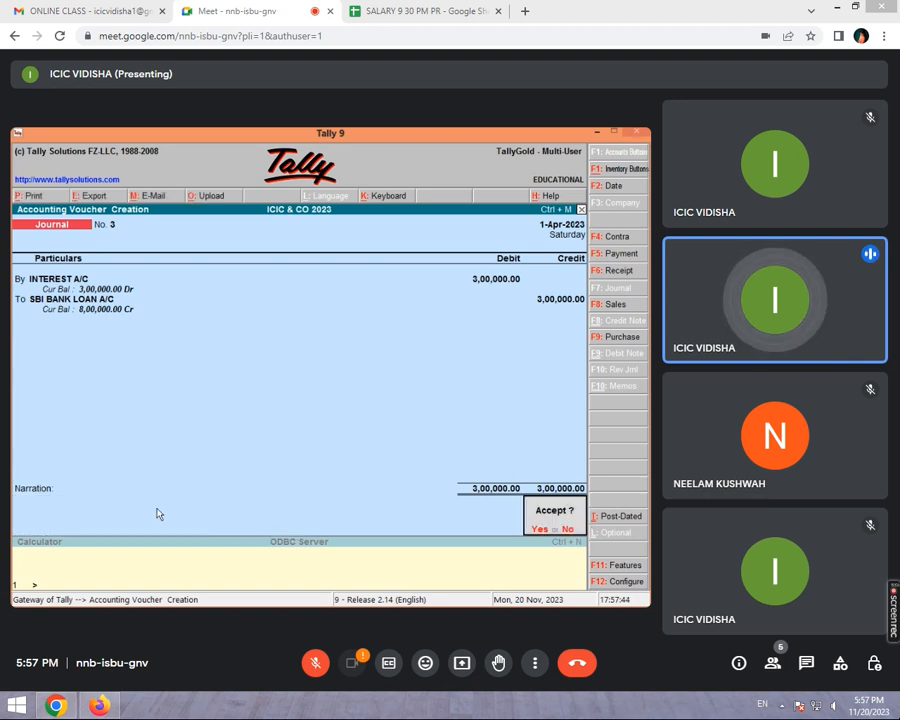
key(Return)
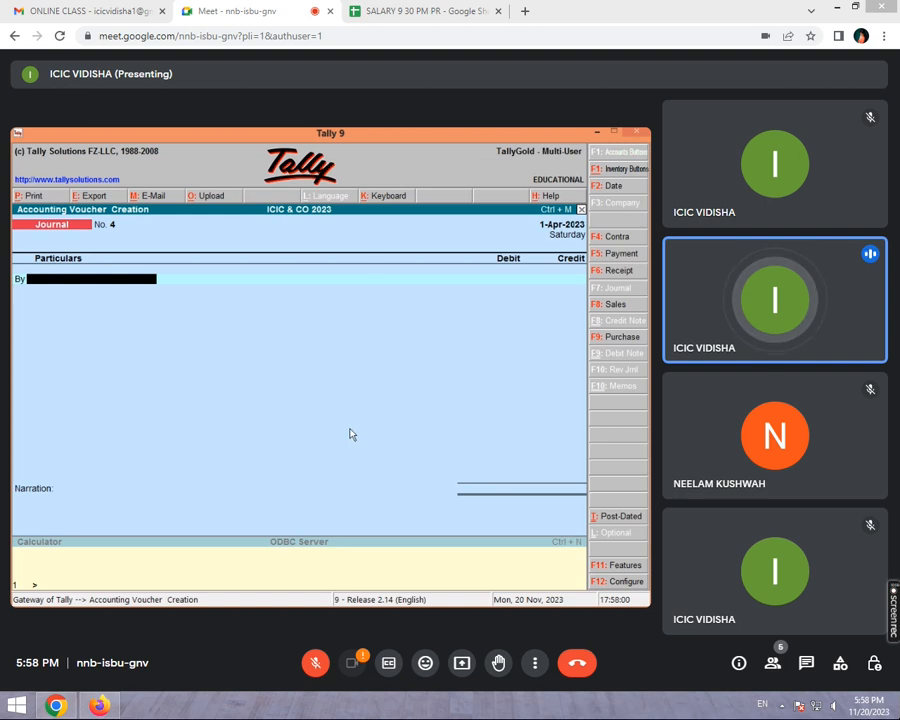
Step: Start a payment voucher and debit SBI BANK LOAN A/C with the installment amount of 11,111
click(620, 254)
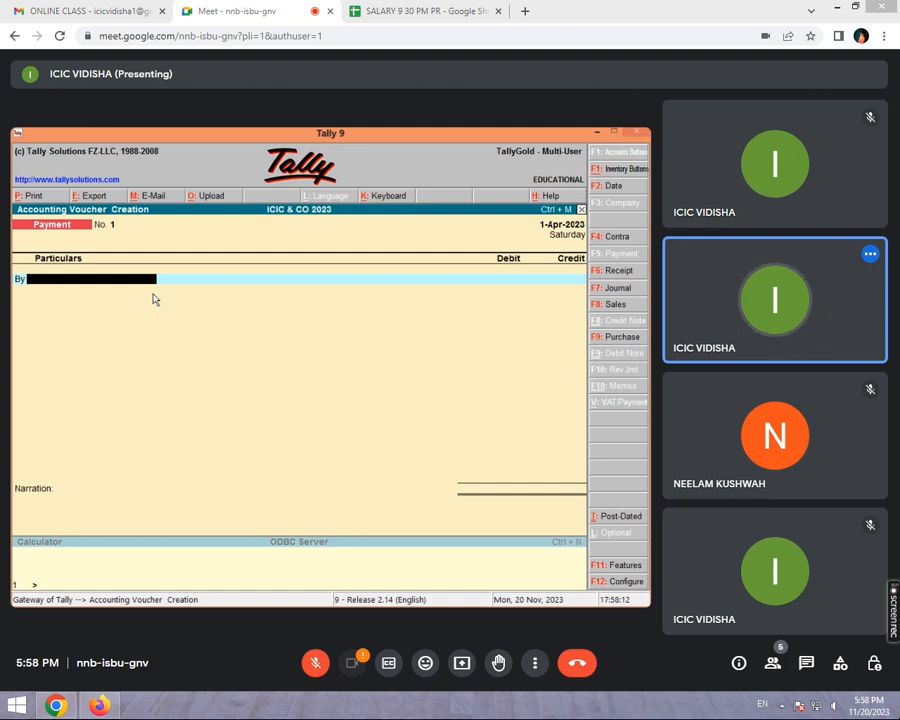
text(s)
key(Return)
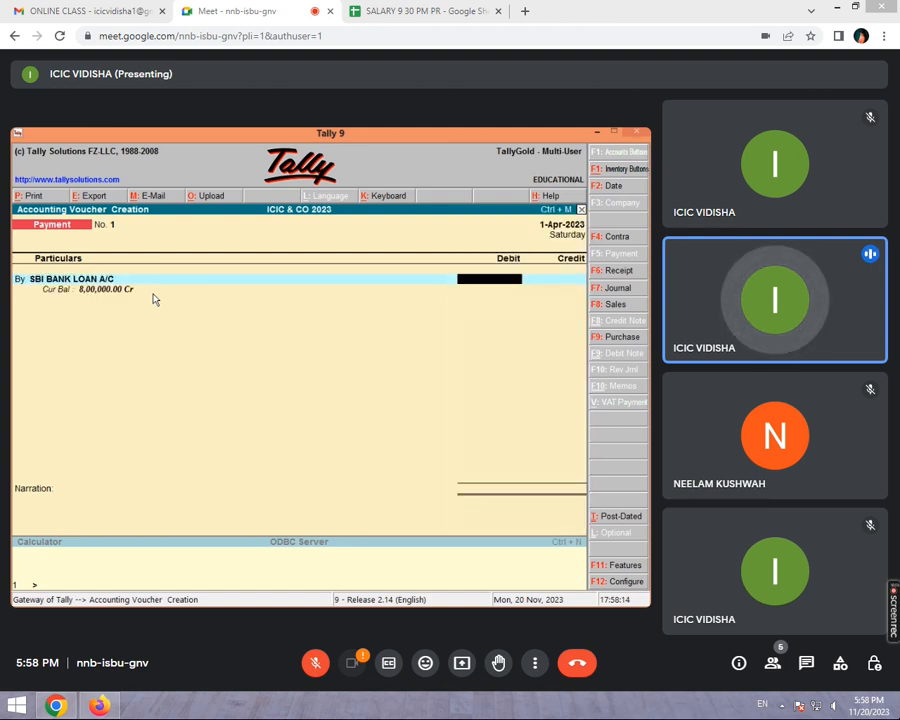
text(1)
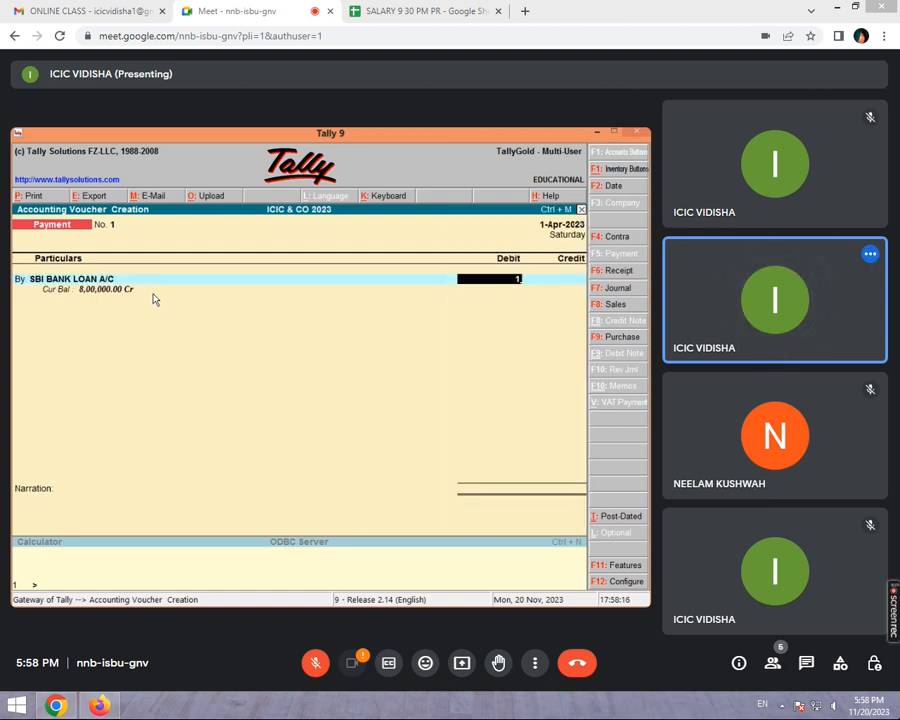
text(11)
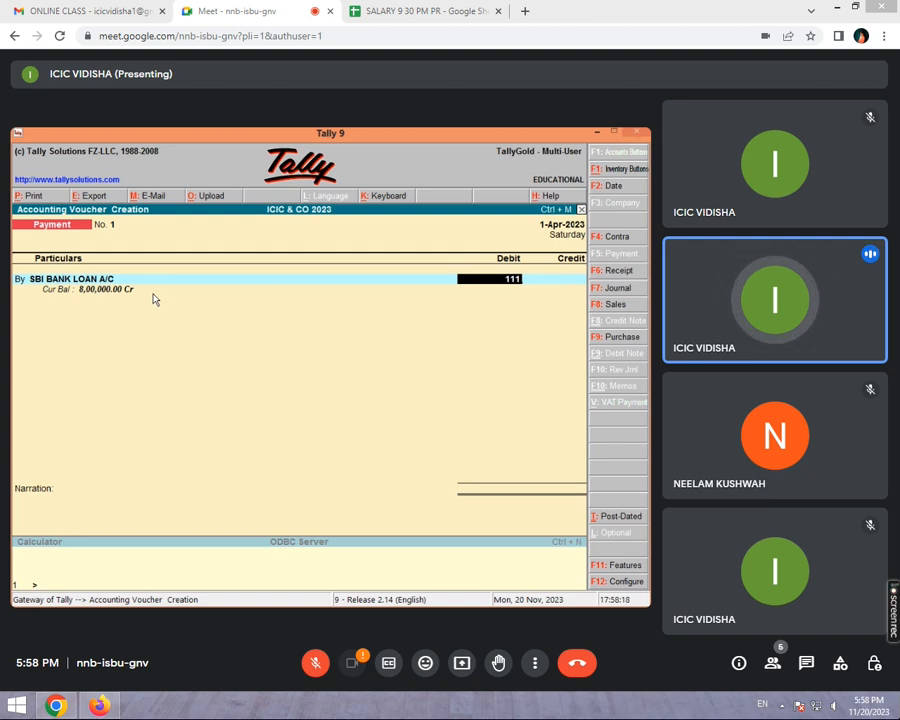
text(11)
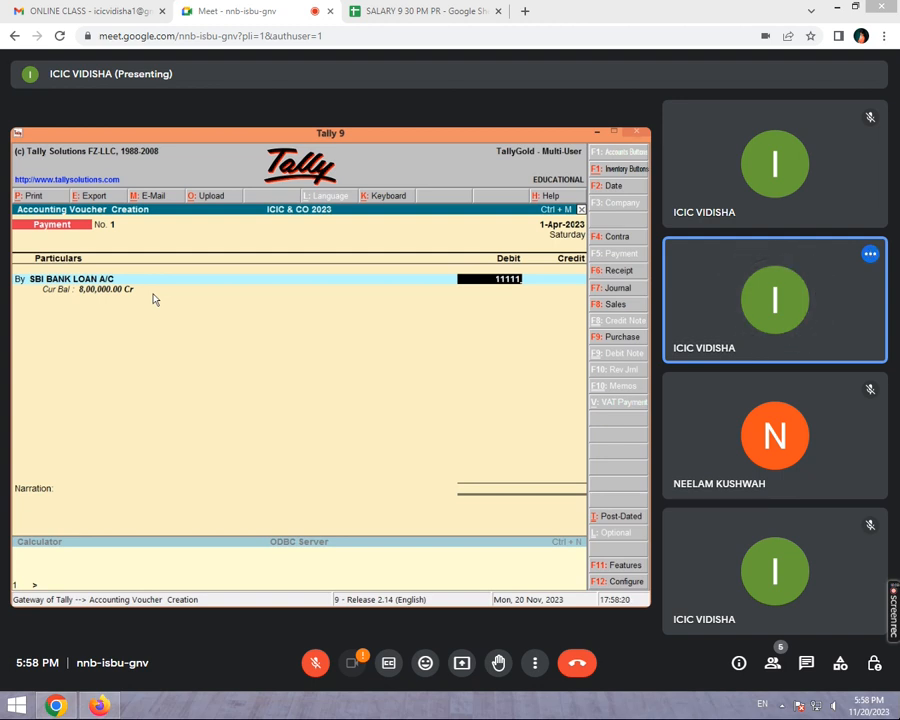
key(Return)
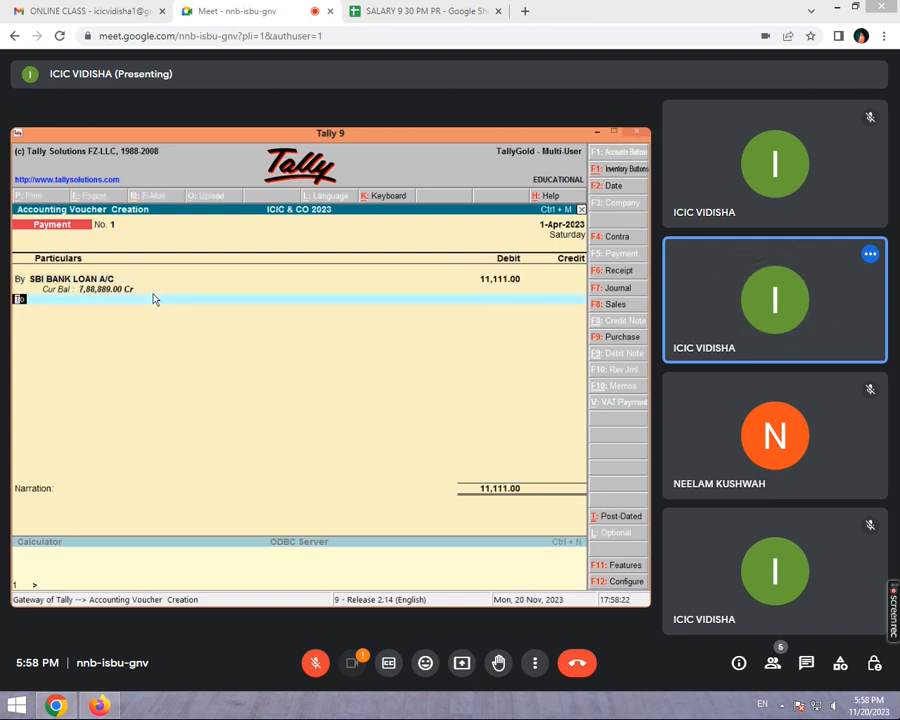
Step: Credit Cash with 11,111 and save the payment voucher without a narration
key(Return)
text(C)
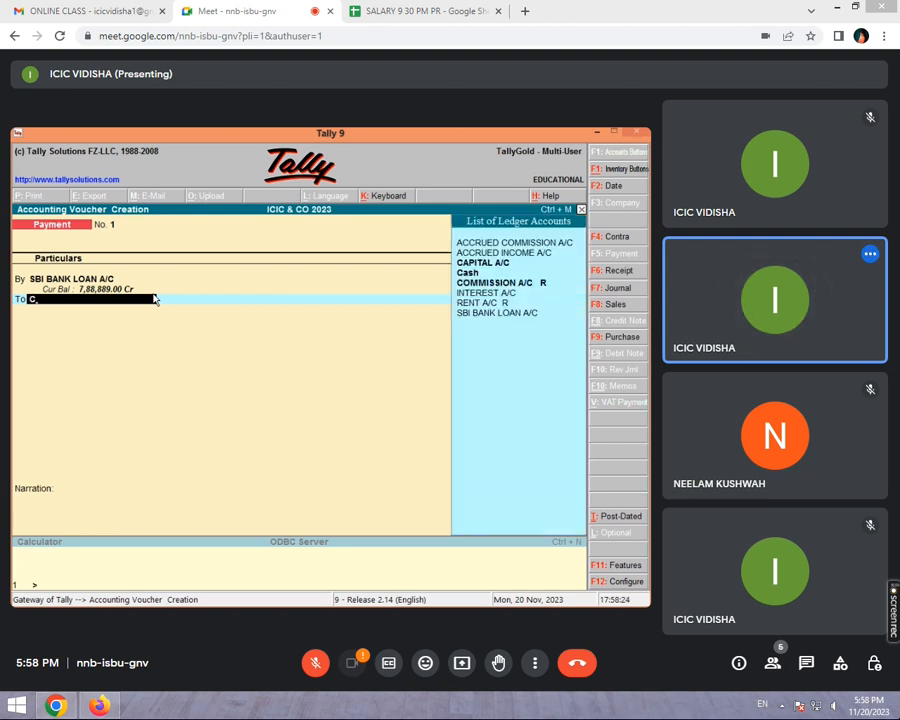
key(Down)
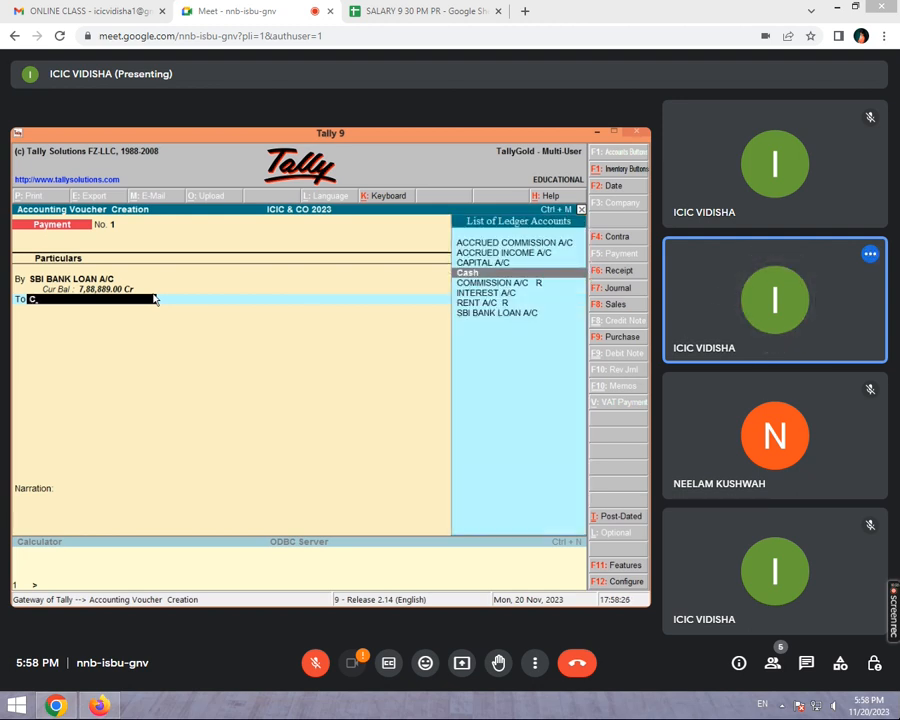
key(Return)
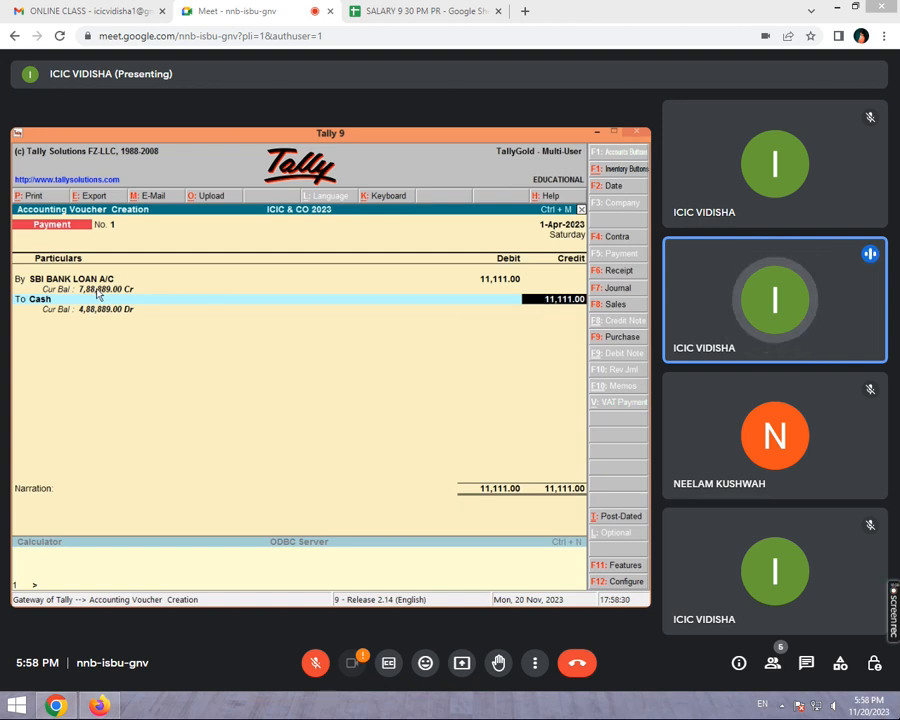
key(Return)
key(Return)
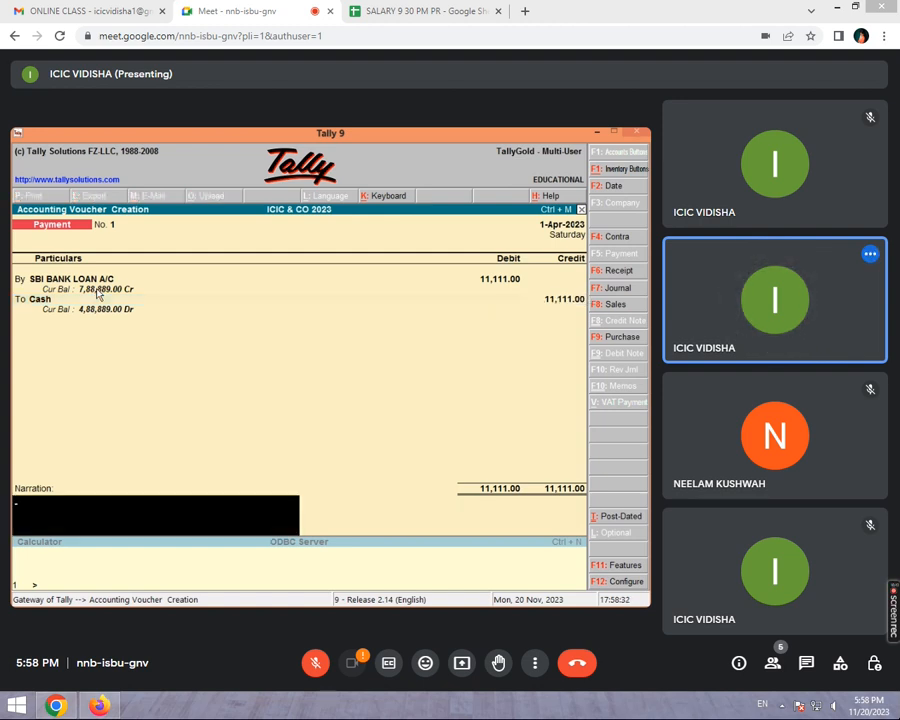
key(Return)
key(Return)
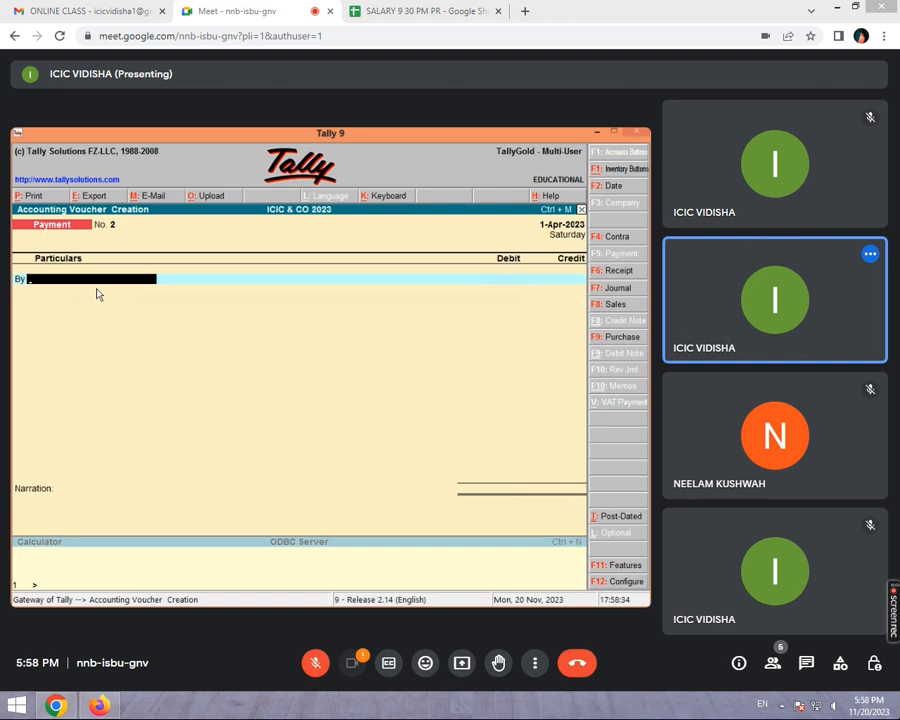
Step: Reopen the saved loan payment voucher and check it against the TOTAL INSTALLMENT cell B8 in the Excel sheet, returning to Tally
key(Page_Up)
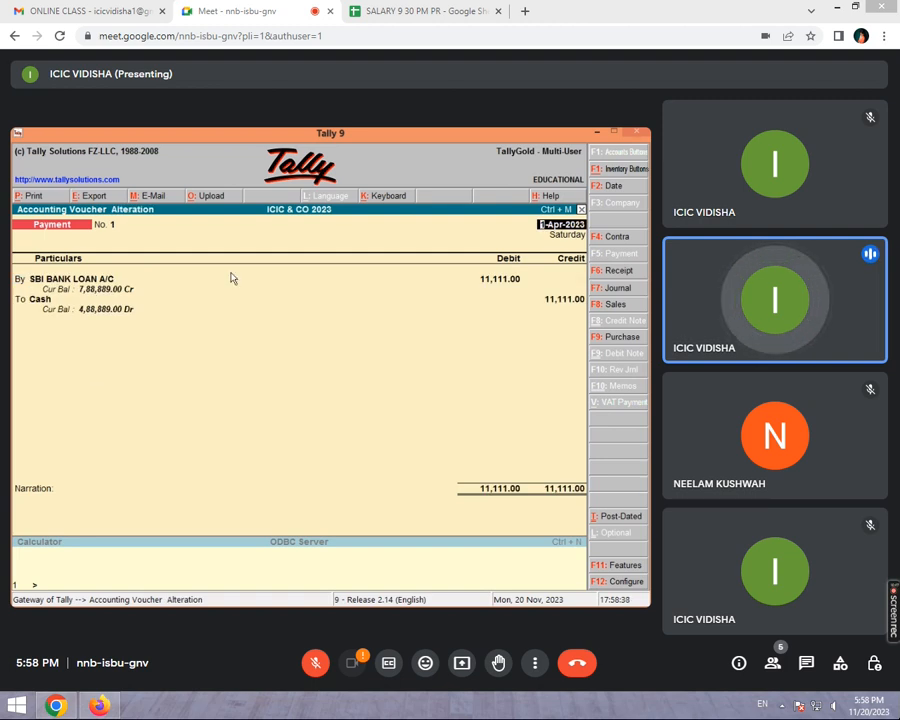
click(596, 131)
click(245, 440)
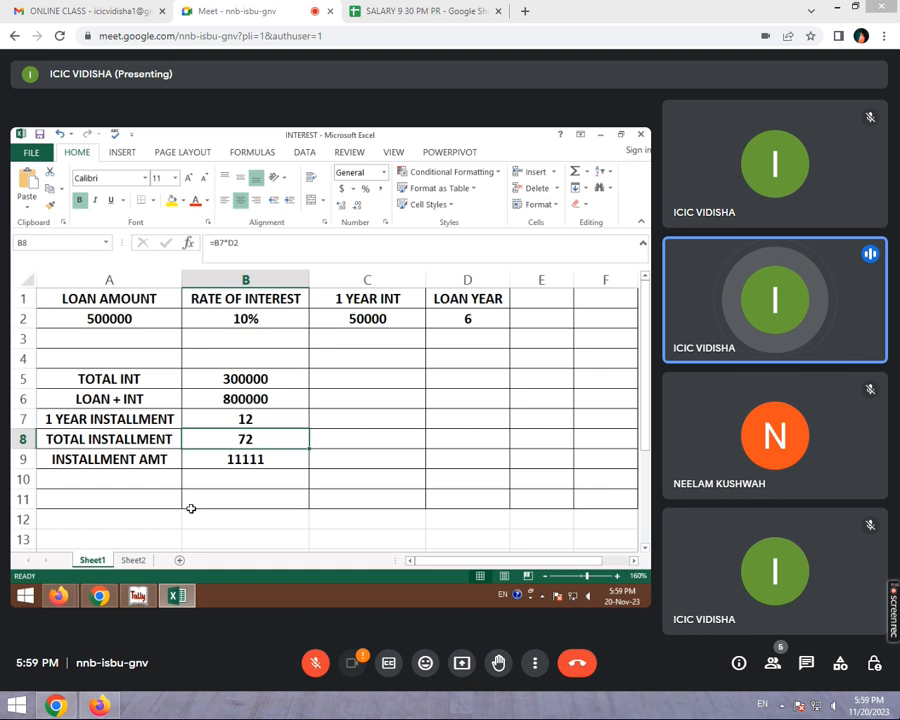
click(137, 595)
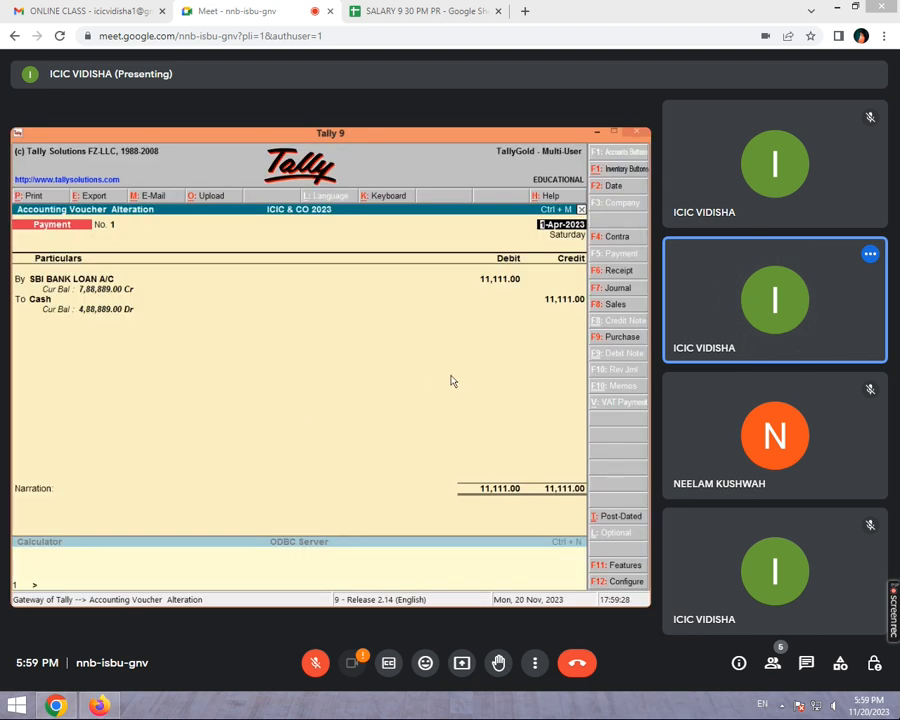